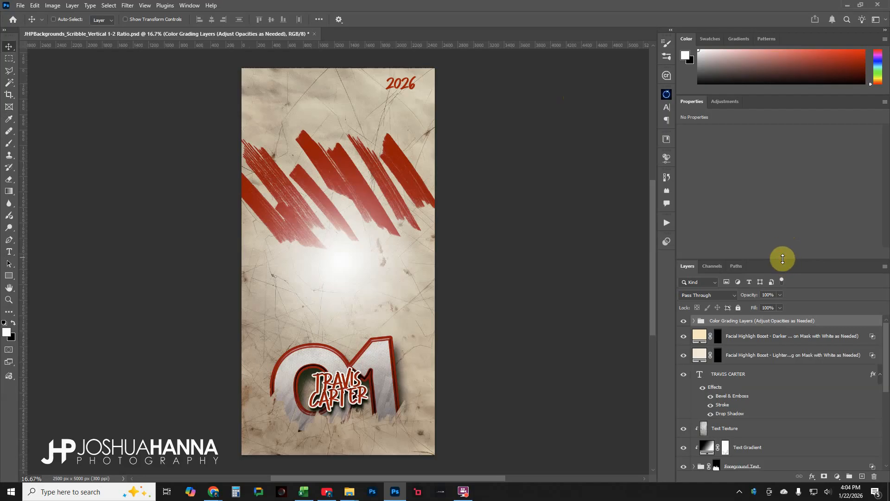
Enlarge the Layers panel and expand then collapse the Color Grading Layers group to view its contents
left_click_drag(785, 257, 782, 159)
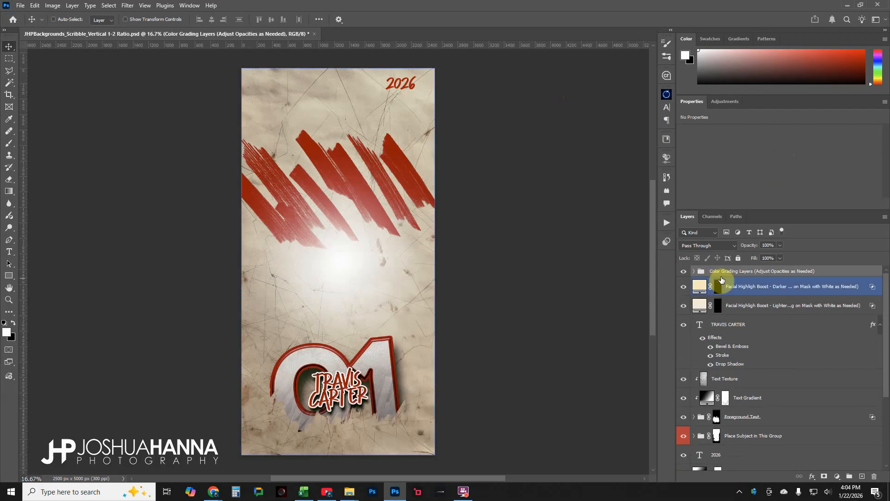
left_click(694, 272)
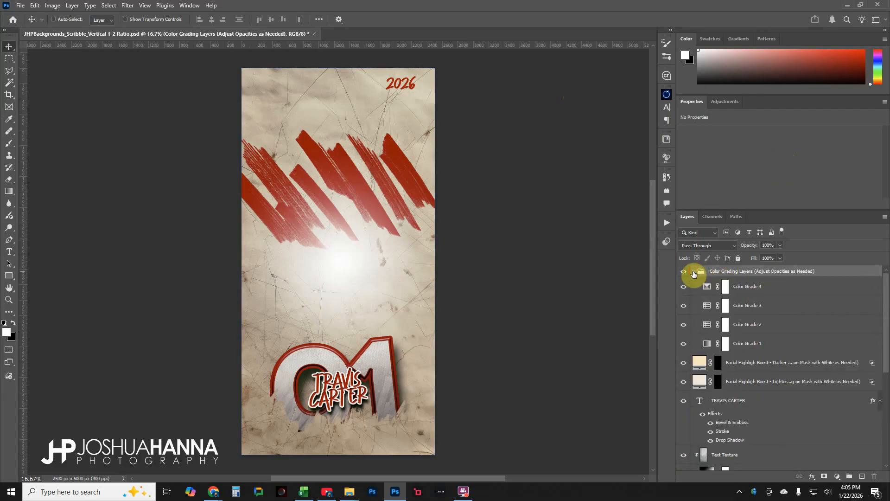
left_click(694, 272)
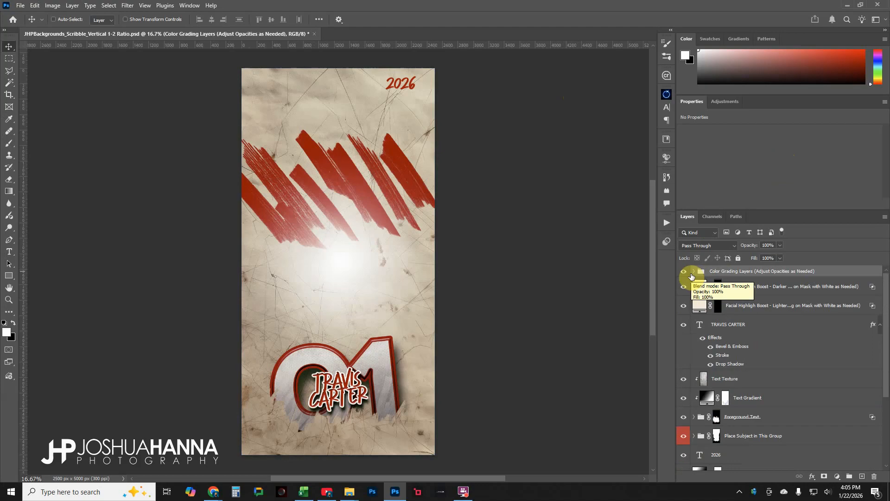
Toggle the Color Grading Layers group's visibility off and on repeatedly to compare the image with and without it
left_click(683, 272)
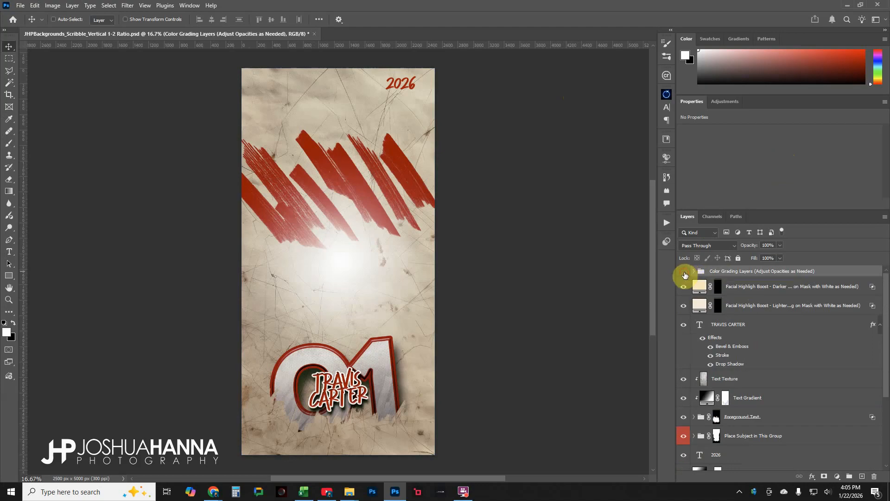
left_click(683, 272)
left_click(684, 272)
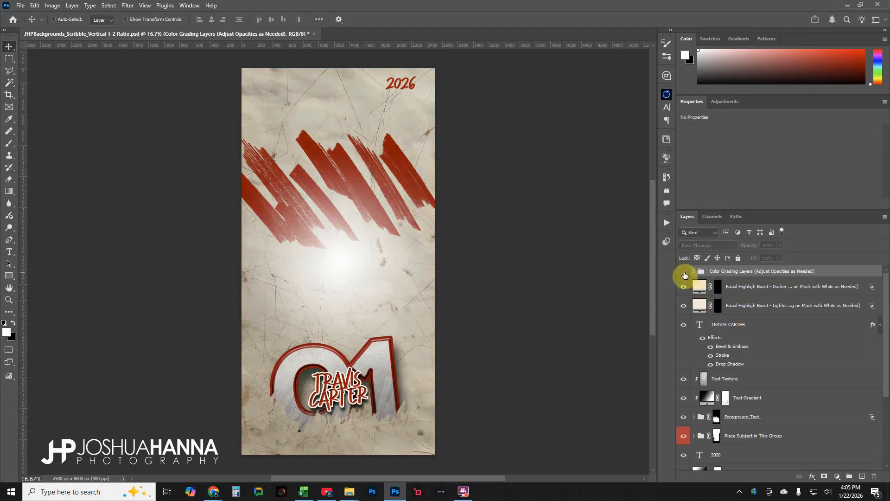
left_click(685, 274)
left_click(684, 274)
left_click(685, 274)
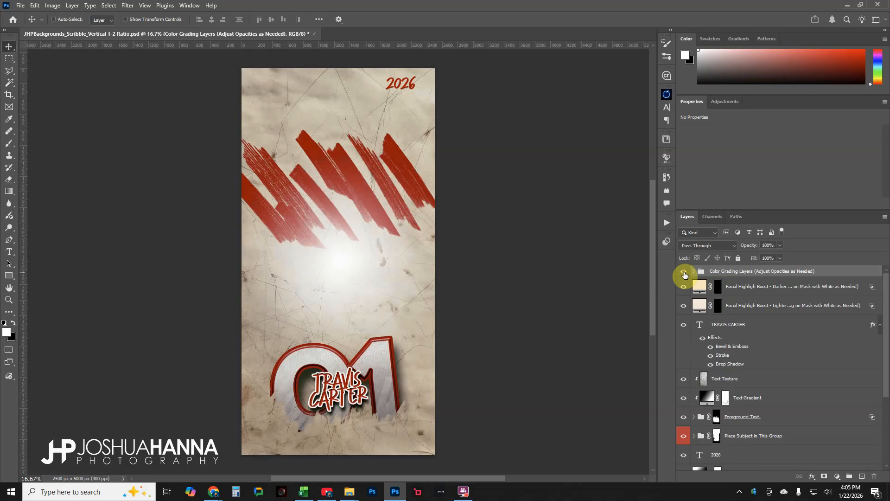
left_click(684, 274)
left_click(684, 274)
Expand the Color Grading Layers group, select the Color Grade 3 layer, and collapse the group again
left_click(694, 274)
left_click(724, 286)
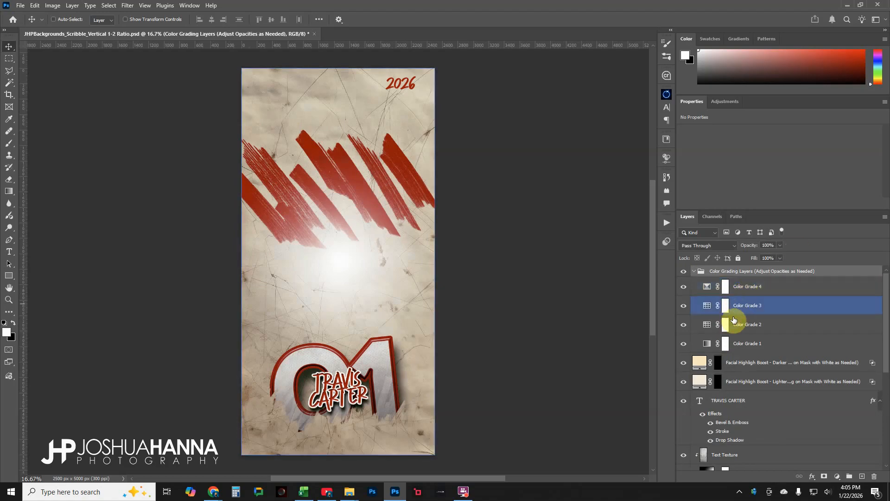
left_click(694, 272)
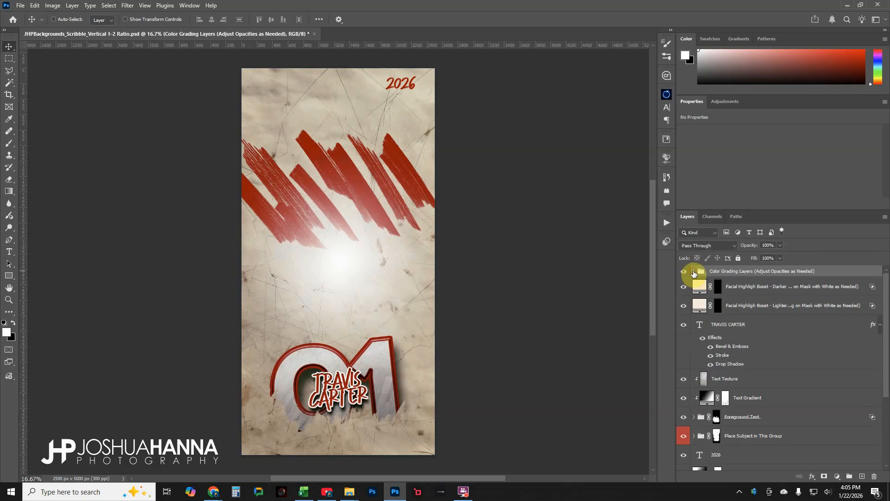
Inspect the two Facial Highlight Boost layers and the TRAVIS CARTER text layer, widening the layers panel to read their names
left_click(766, 290)
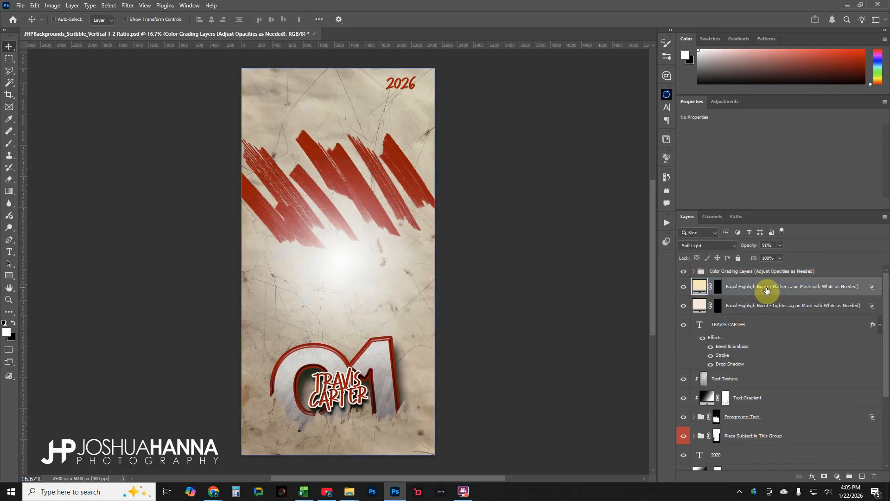
left_click(764, 291)
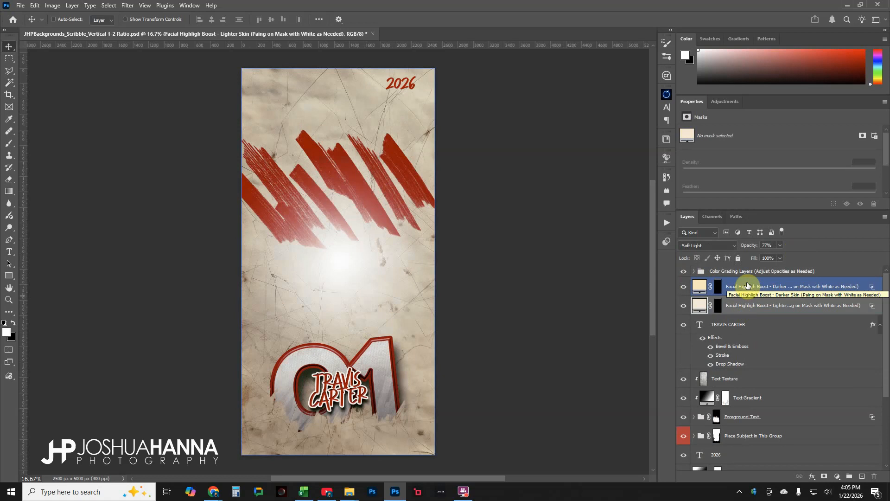
left_click(744, 301)
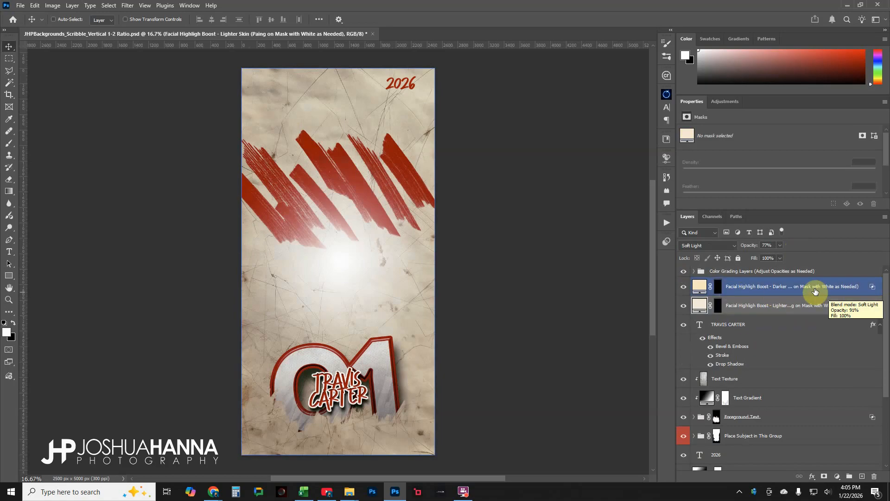
left_click_drag(675, 297, 632, 296)
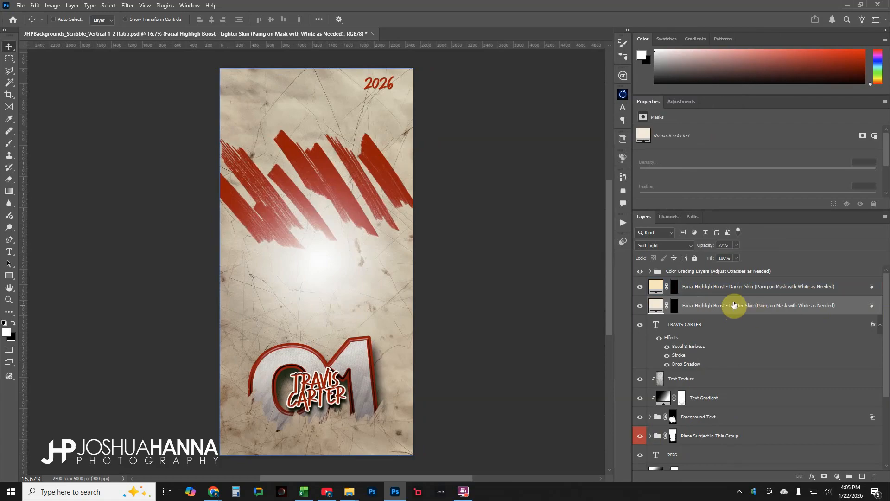
left_click(749, 286)
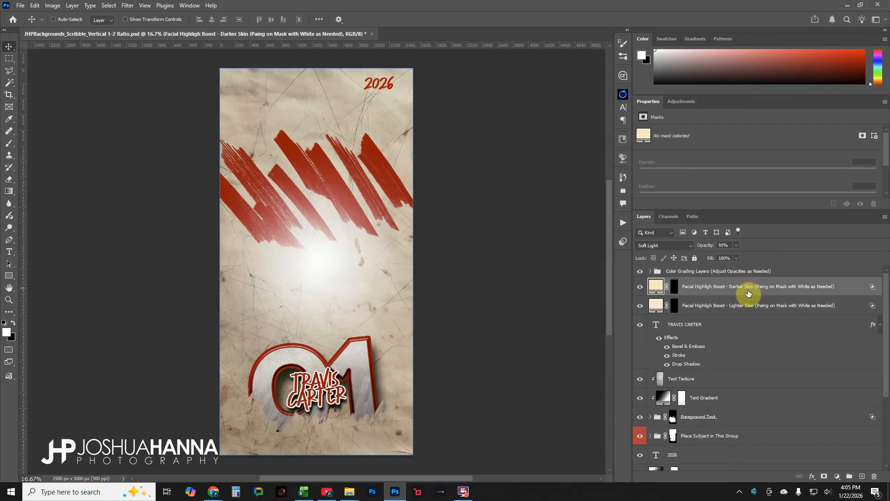
left_click(732, 326)
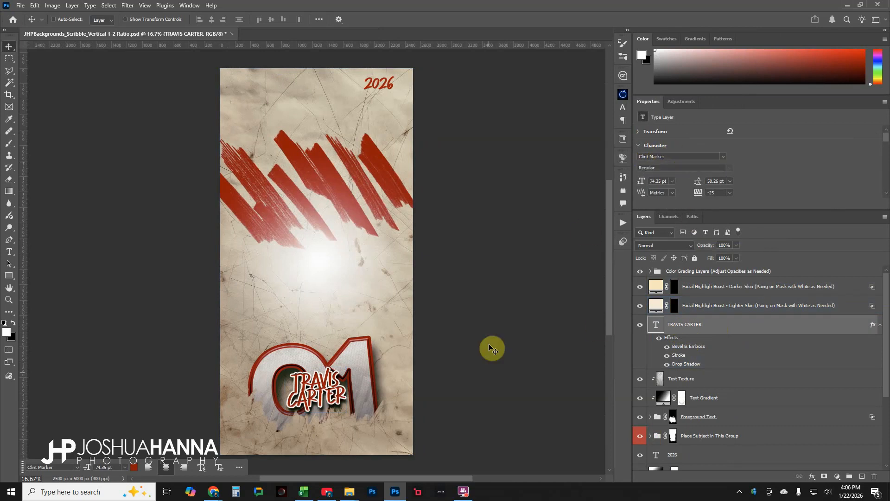
Select the Text Texture layer, then toggle the Foreground Text group's visibility off and on
left_click(364, 389, "ctrl")
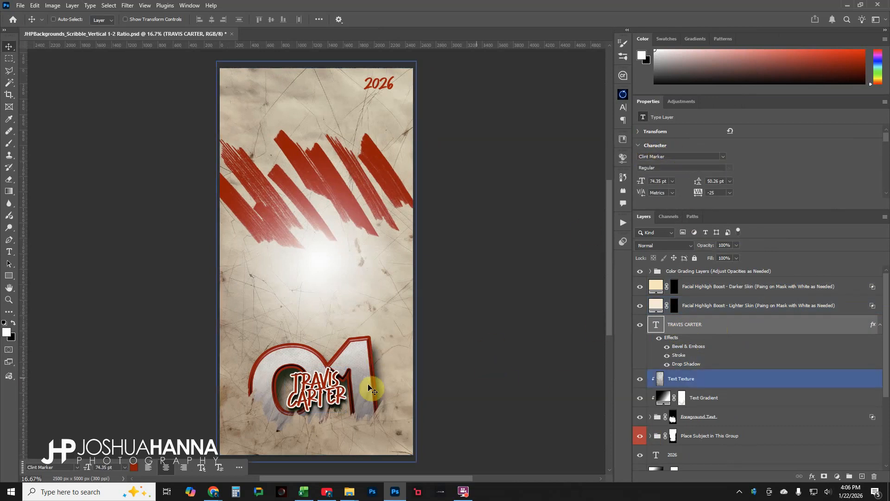
left_click(726, 380)
scroll(727, 380, "down", 3)
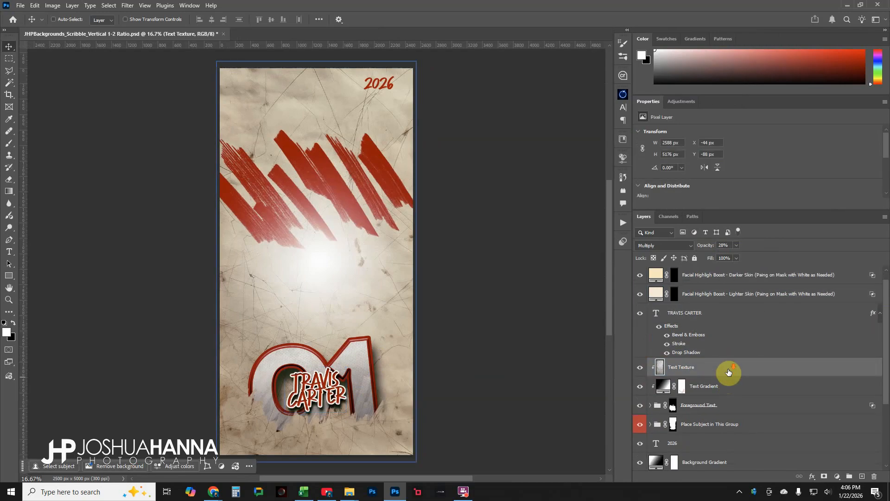
left_click_drag(666, 329, 742, 375)
left_click(743, 376)
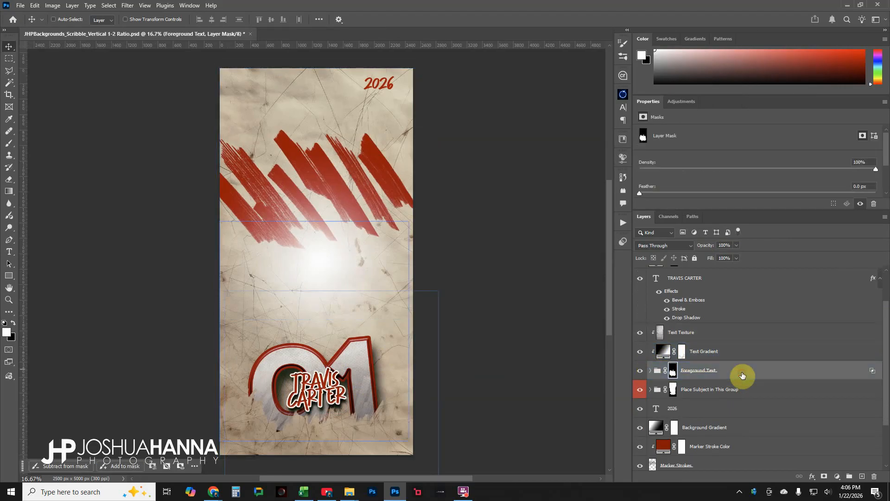
left_click(640, 371)
left_click(640, 371)
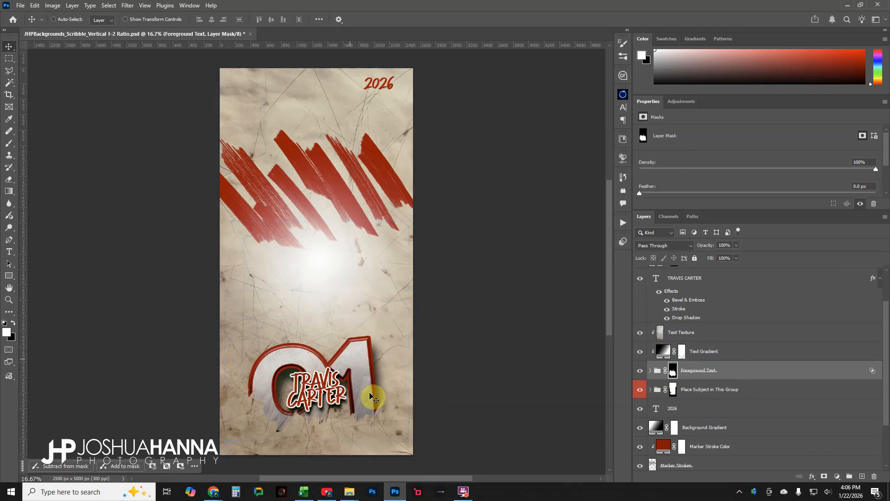
Expand the Foreground Text group and inspect its 01 text layer and Texture layer
left_click(348, 374, "ctrl")
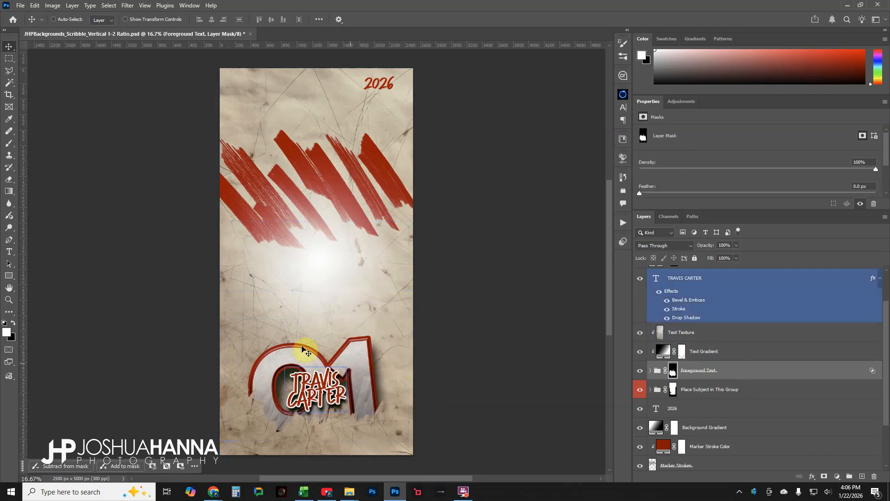
left_click(293, 373, "ctrl")
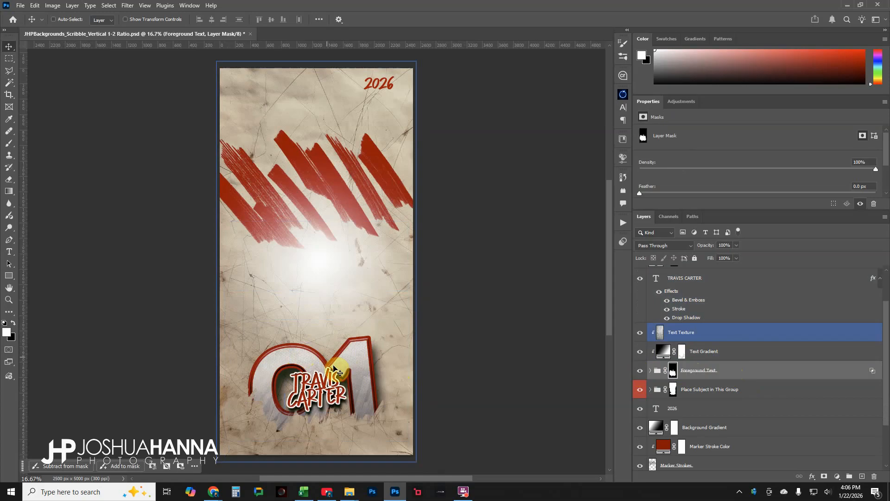
left_click(645, 390)
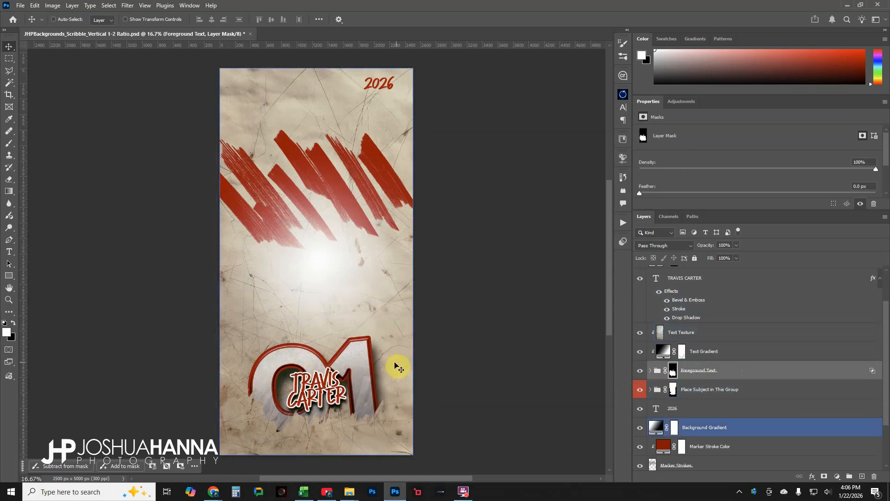
left_click(651, 371)
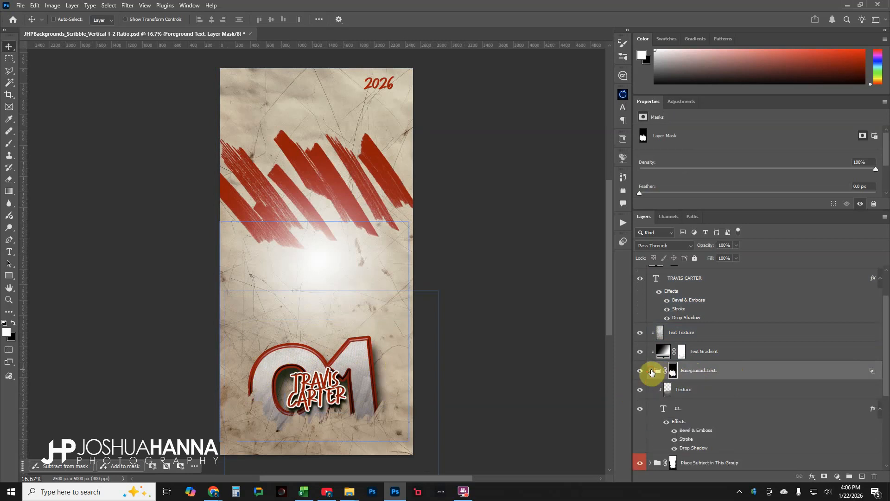
left_click(704, 411)
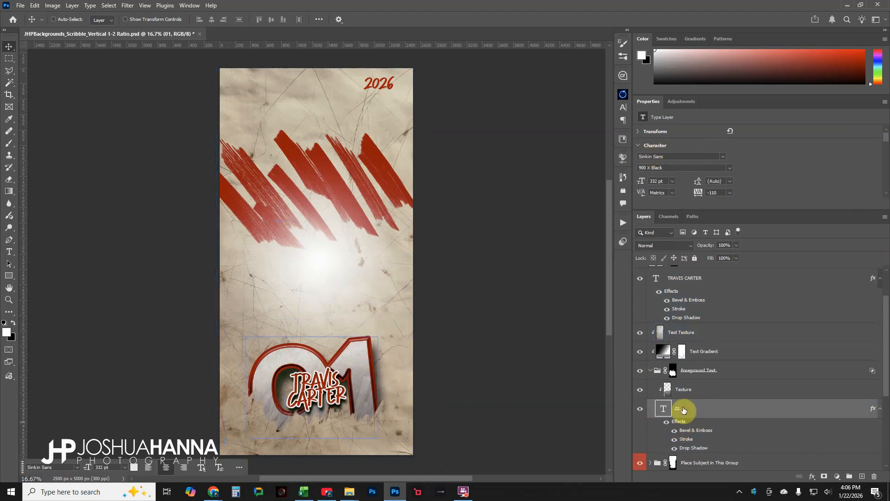
left_click(685, 390)
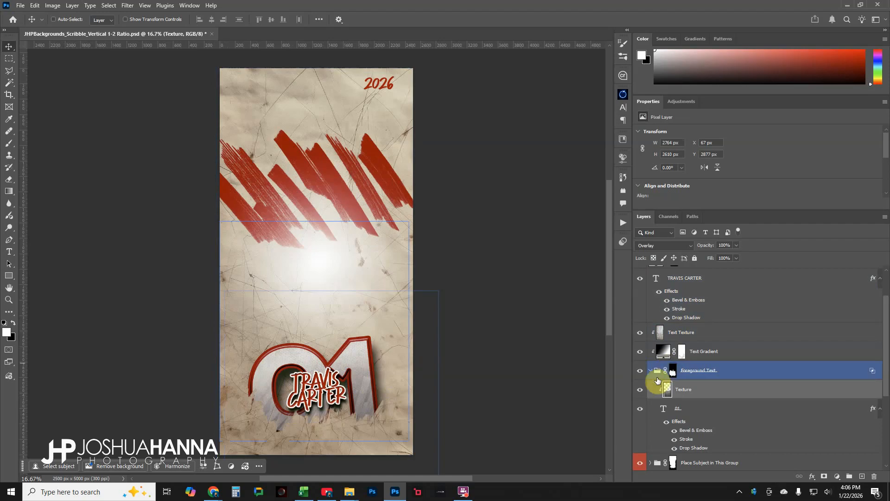
left_click(655, 371)
Toggle the visibility of the Text Gradient and Text Texture layers to compare their effect on the 01 lettering
left_click(724, 355)
left_click(640, 353)
left_click(640, 354)
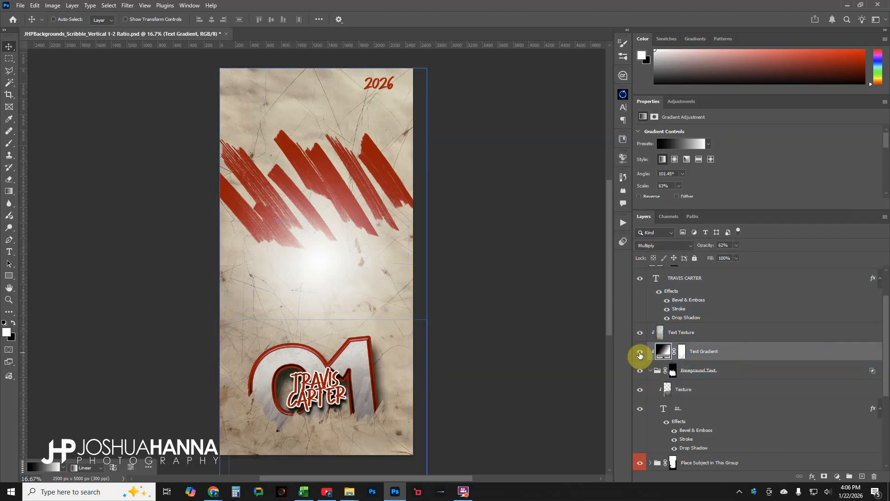
left_click(640, 354)
left_click(641, 355)
left_click(712, 336)
left_click(639, 334)
left_click(640, 335)
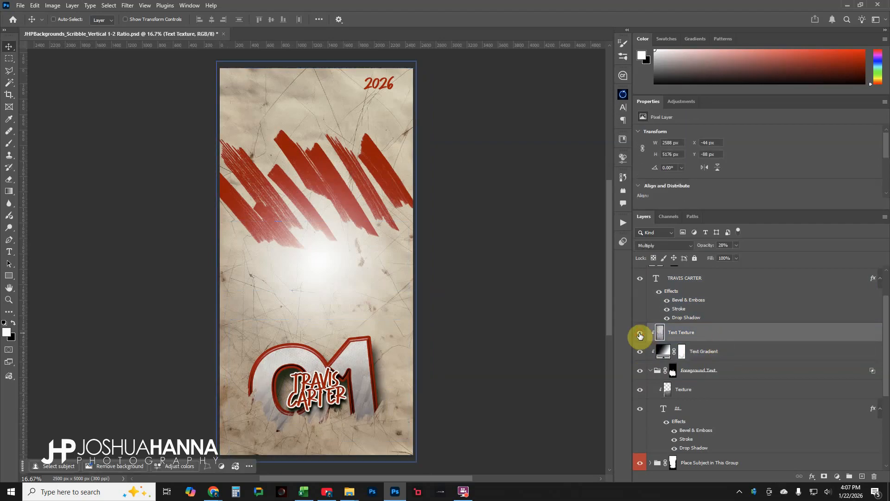
left_click(640, 335)
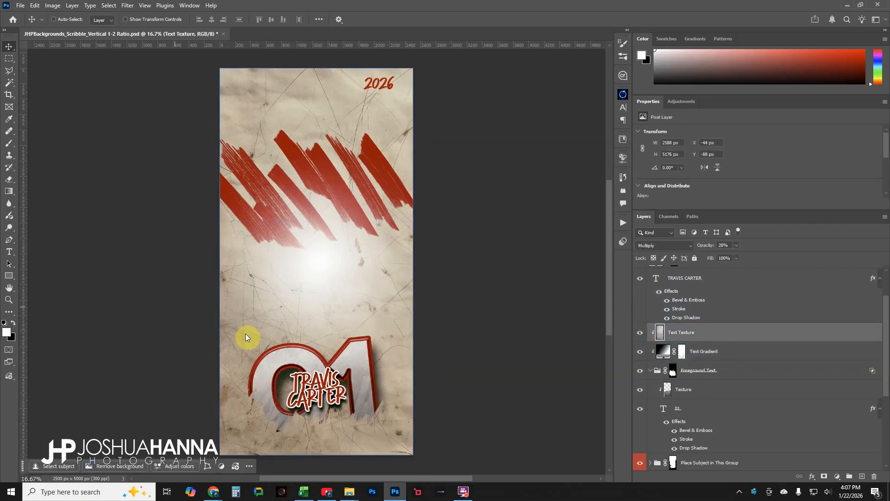
Zoom into the 01 lettering, toggle the Text Texture layer off and on, and fit the canvas back to the screen
left_click(8, 300)
left_click_drag(248, 315, 376, 387)
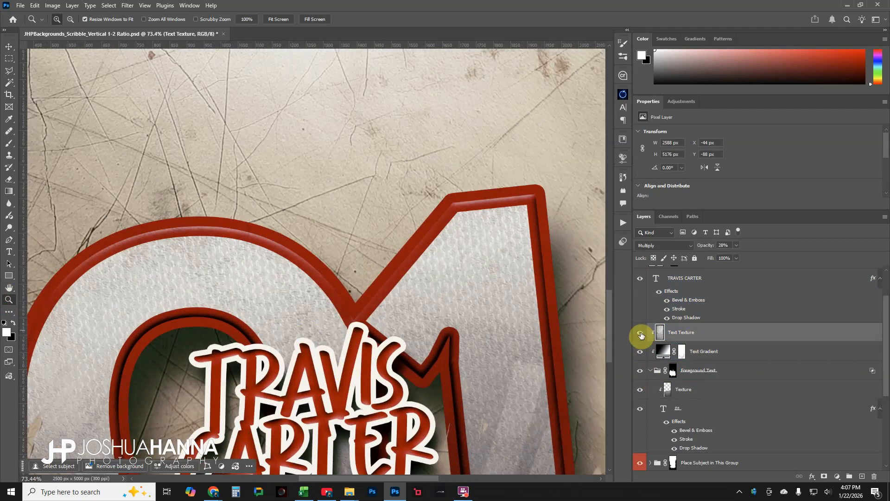
left_click(641, 333)
left_click(641, 335)
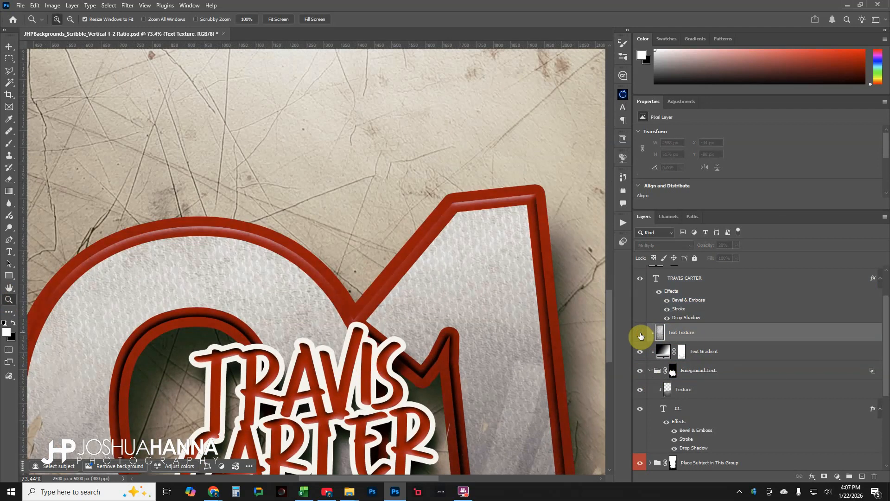
left_click(641, 334)
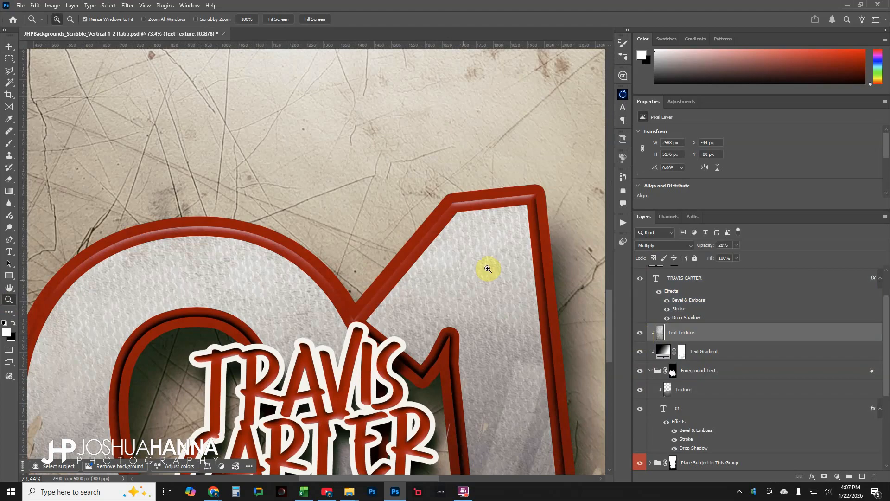
right_click(445, 303)
left_click(464, 312)
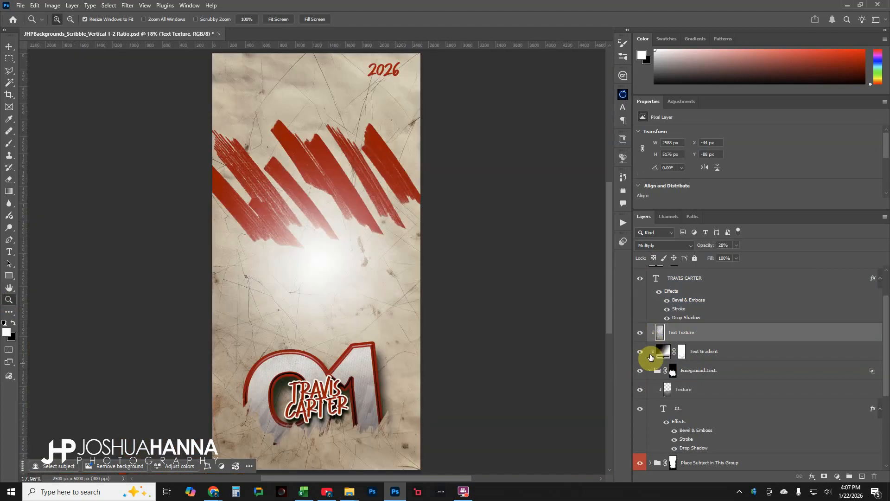
Collapse the Foreground Text group, then expand and collapse the Place Subject in This Group group to inspect its subject layers
left_click(651, 371)
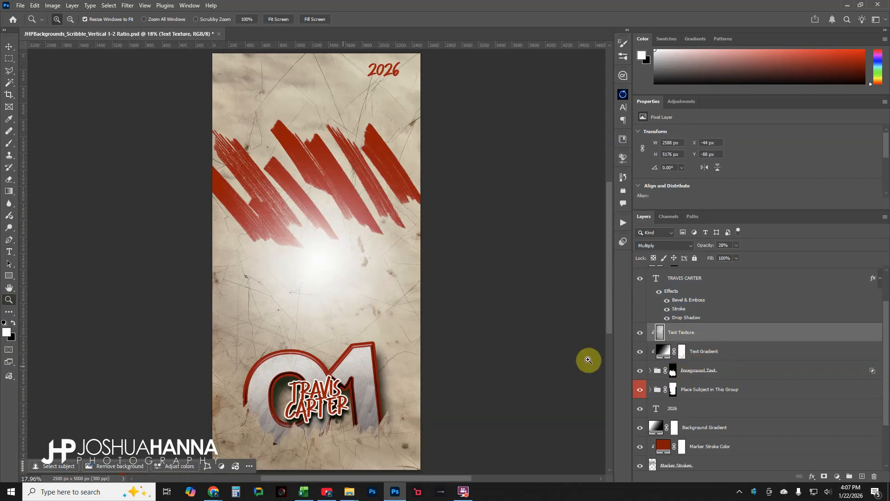
left_click(746, 381)
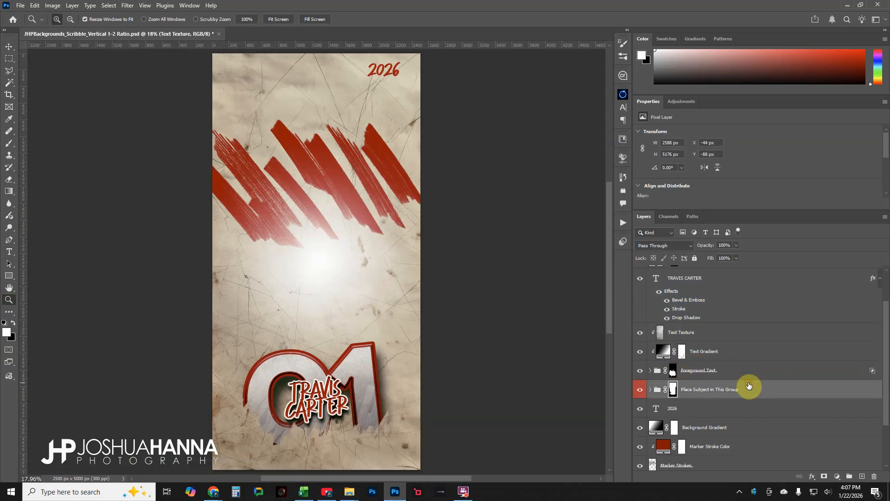
left_click(651, 390)
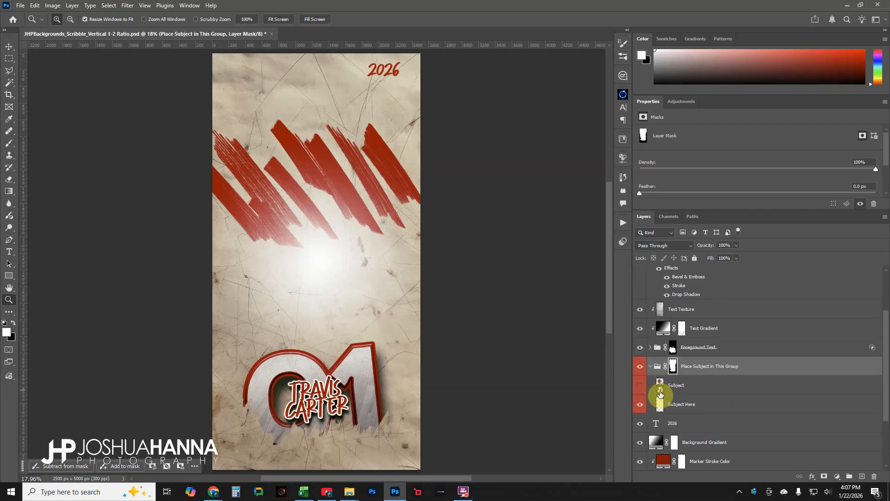
left_click(648, 389)
left_click(651, 367)
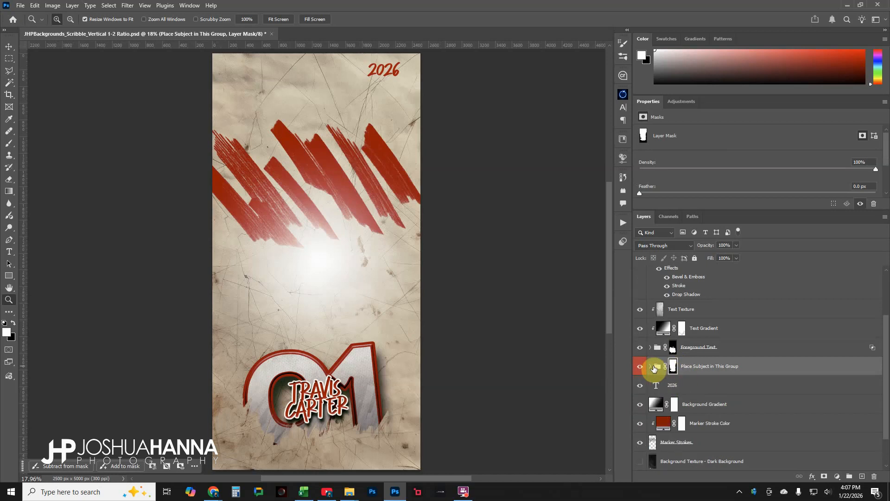
Select the 2026 text layer and toggle its visibility to show what it contributes
scroll(729, 374, "down", 1)
left_click(706, 369)
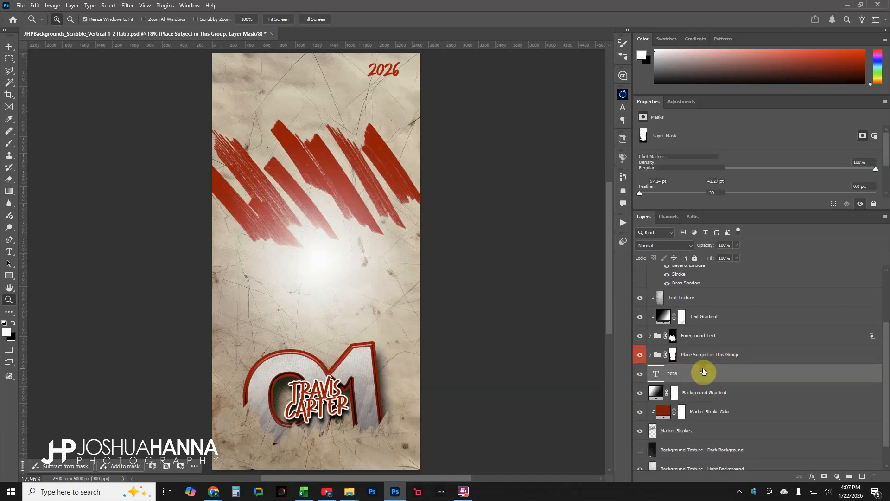
left_click(641, 378)
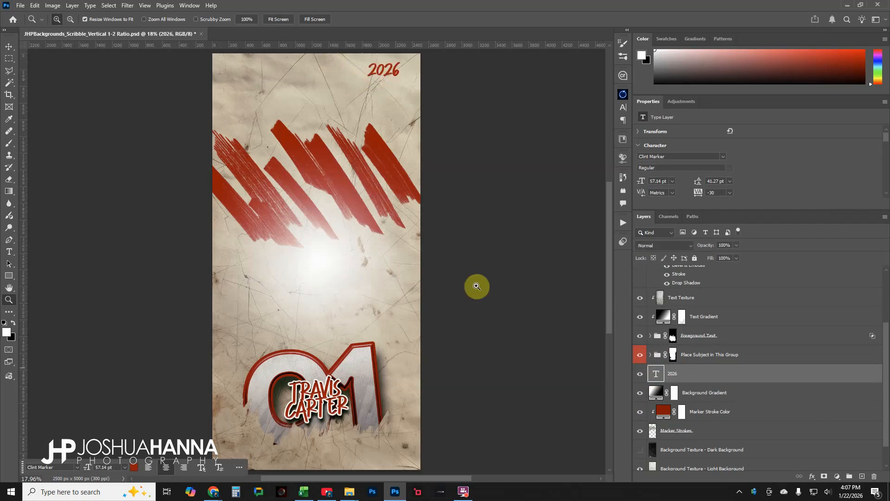
Select the Background Gradient layer and hide then show it to compare the central glow
scroll(696, 380, "down", 2)
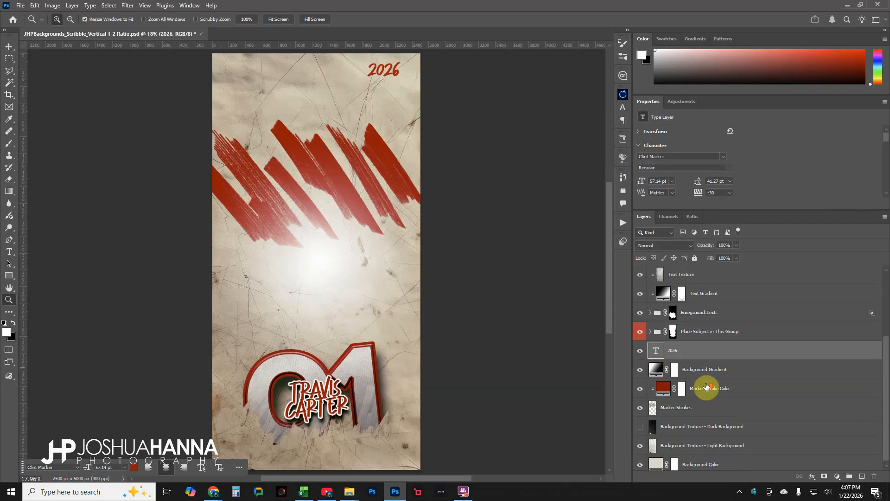
left_click(755, 371)
left_click(640, 371)
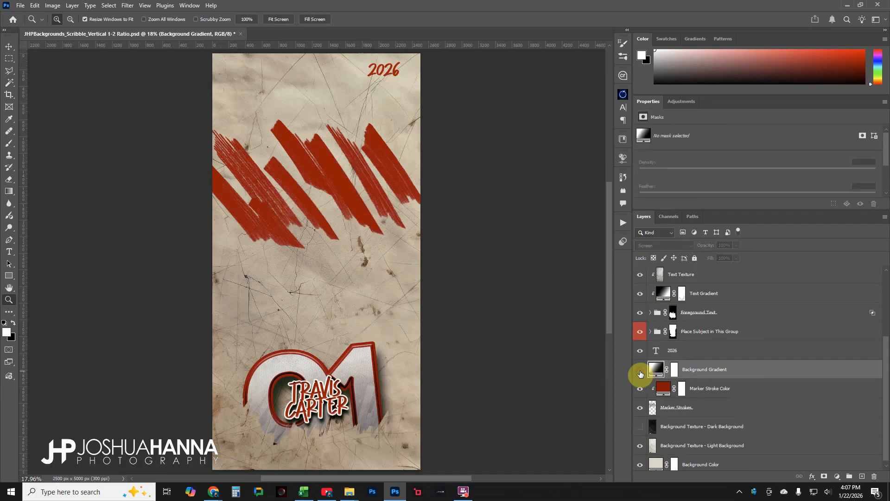
left_click(639, 370)
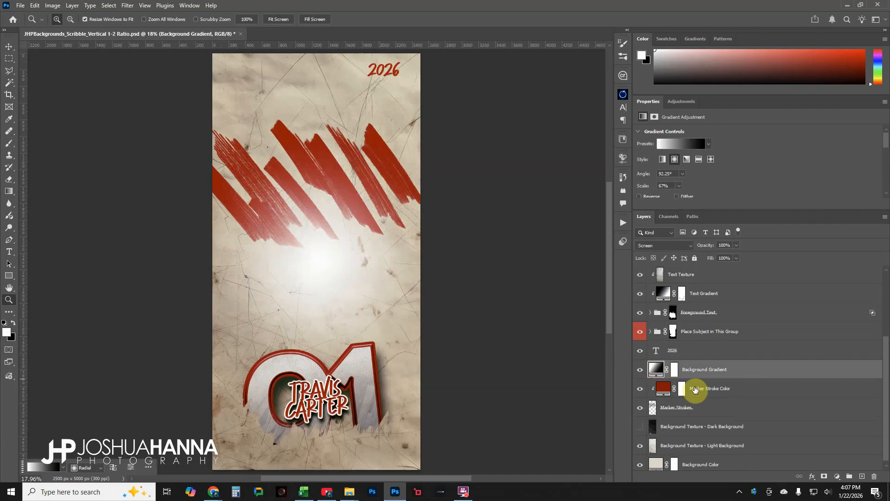
Toggle the Marker Strokes layer's visibility and select it along with its Marker Stroke Color fill layer
left_click_drag(722, 261, 741, 267)
left_click(754, 389)
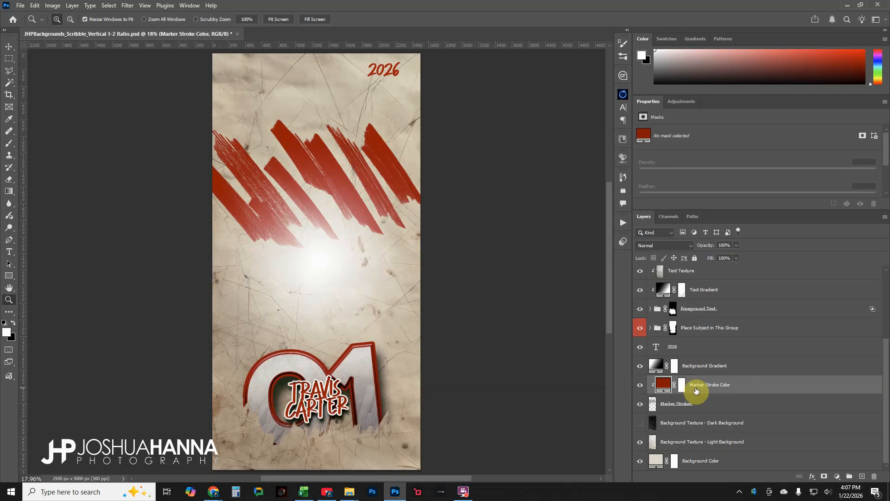
left_click(640, 404)
left_click(641, 405)
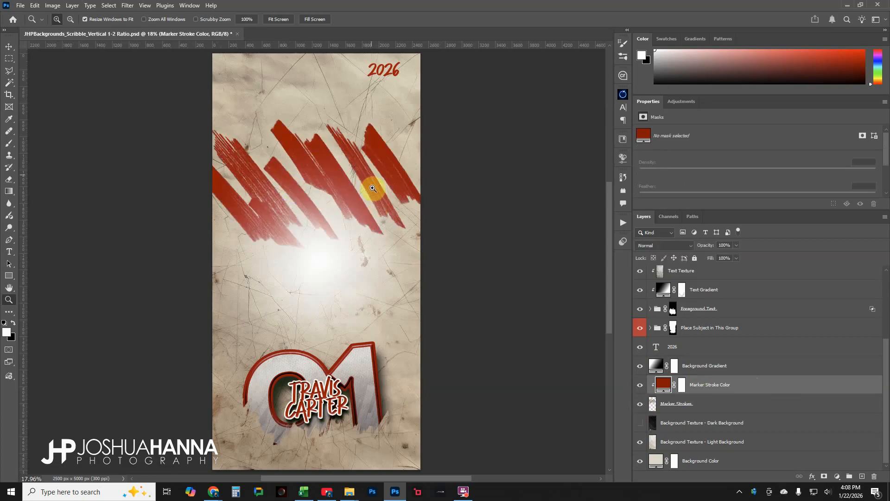
left_click(691, 408)
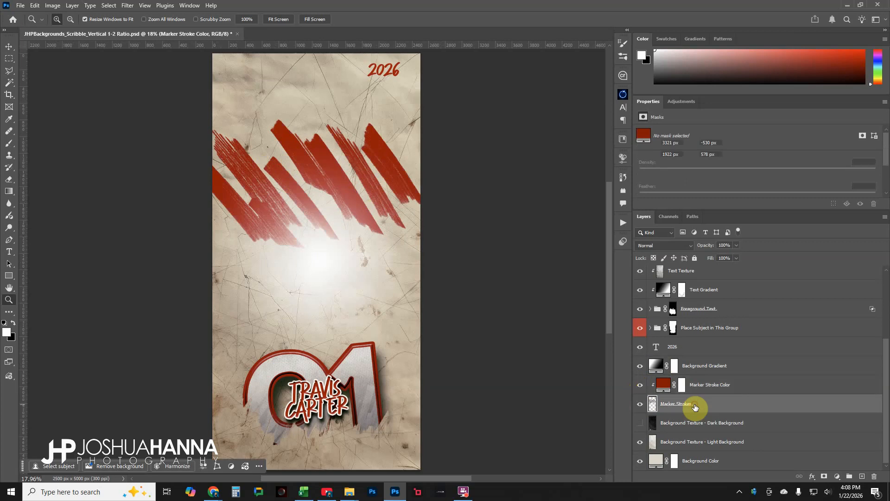
left_click(705, 390)
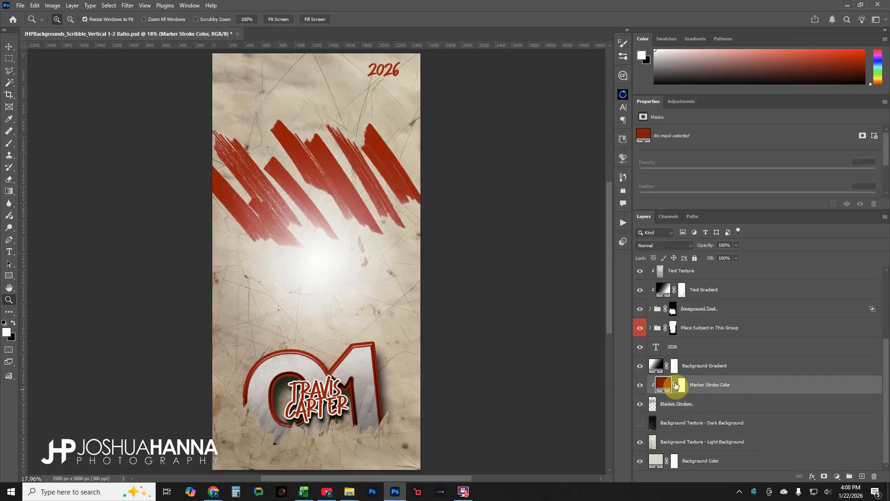
Preview new Marker Stroke Color fills, sampling canvas tones and a blue, then cancel the color picker
double_click(665, 384)
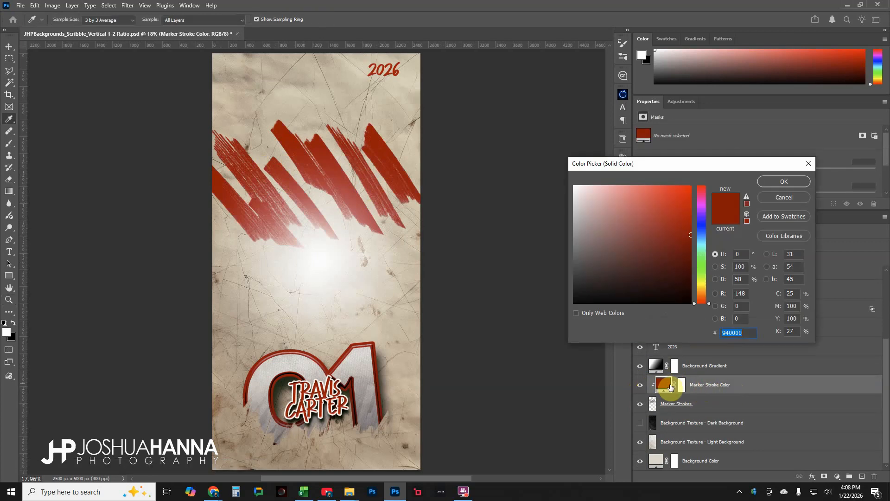
left_click(395, 314)
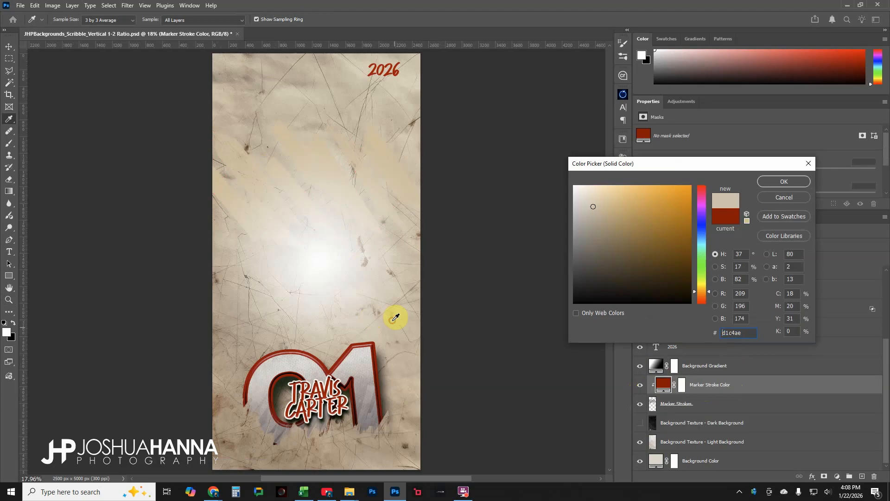
left_click(370, 363)
left_click(299, 364)
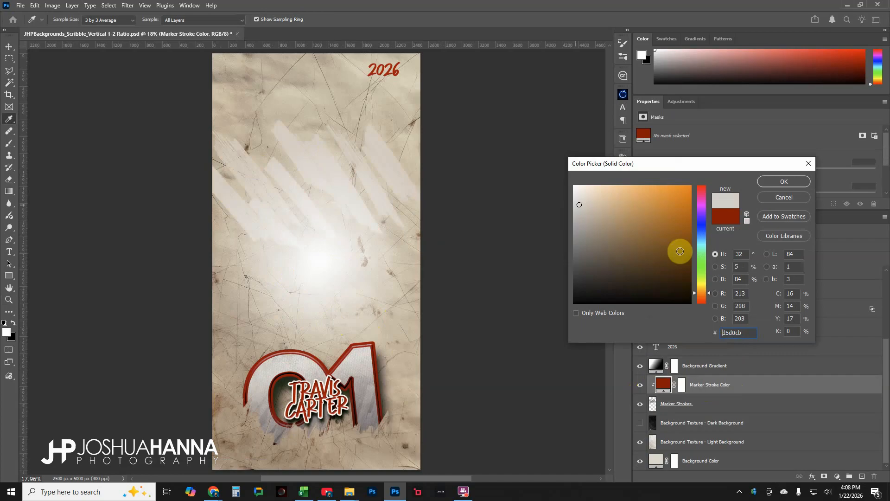
left_click_drag(681, 237, 697, 228)
left_click(702, 229)
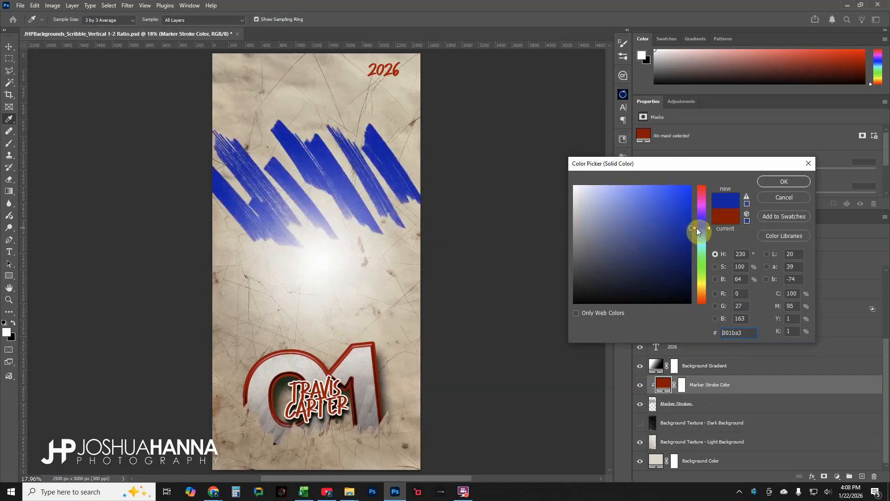
left_click(784, 197)
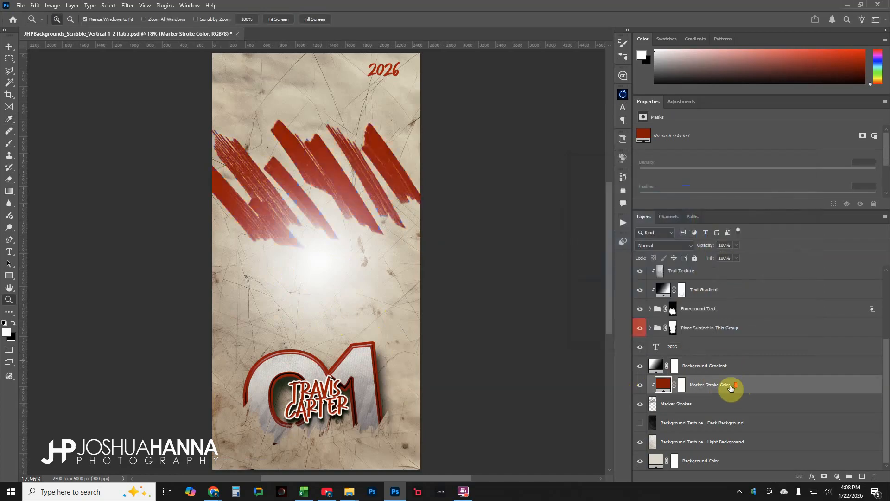
Select the Dark and Light Background texture layers and toggle the Light Background texture's visibility
left_click(705, 423)
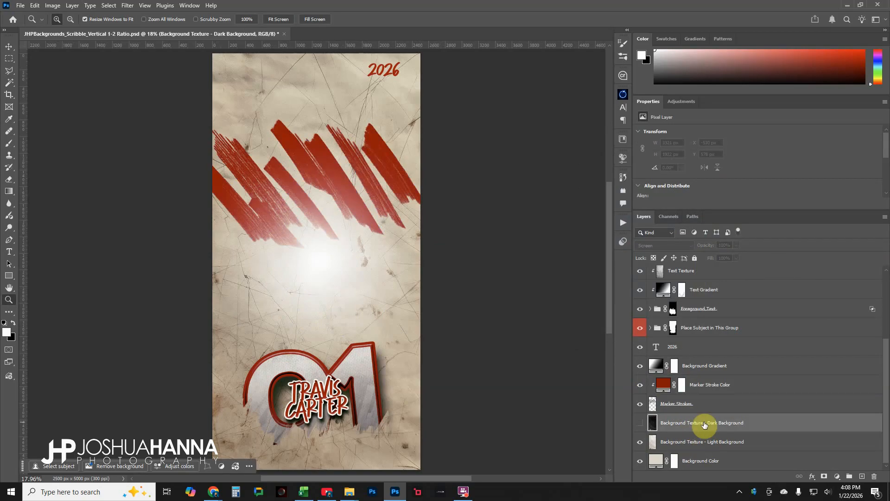
left_click(682, 443)
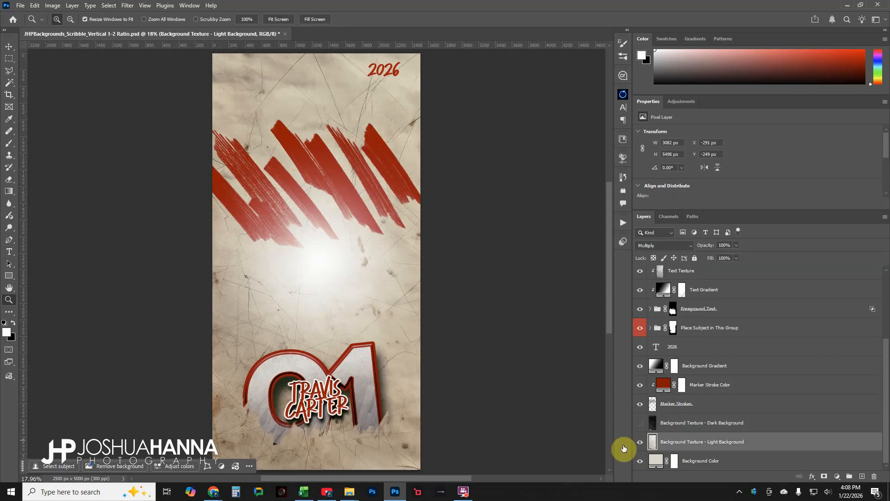
left_click(641, 443)
left_click(641, 443)
left_click(640, 443)
left_click(640, 443)
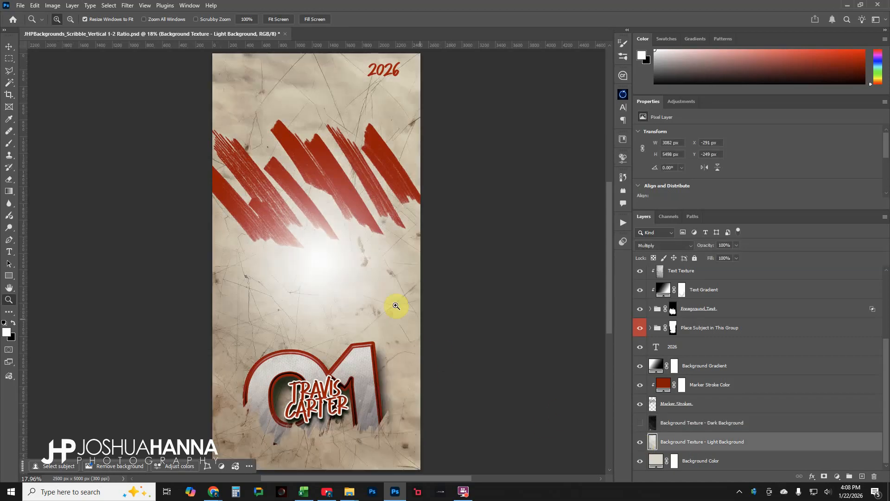
left_click(641, 445)
Set the Background Color fill to black (000000) and turn on the Dark Background texture
double_click(656, 461)
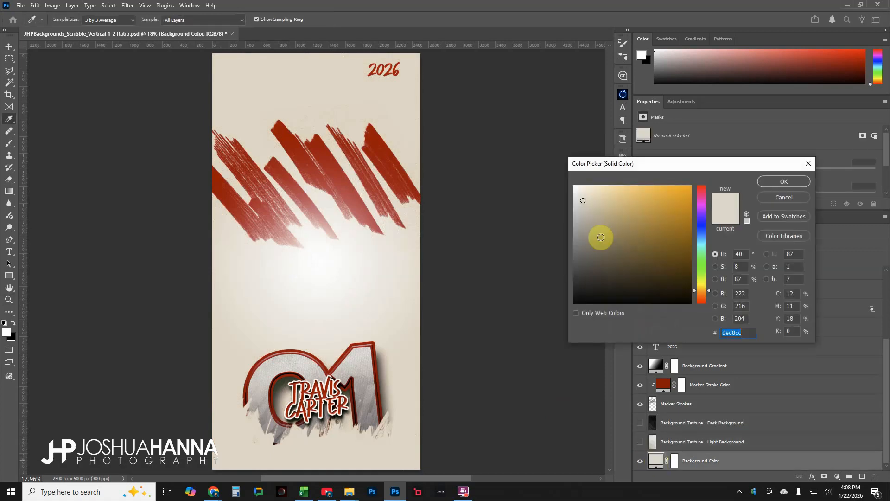
mouse_move(667, 246)
left_mouse_down()
mouse_move(588, 278)
mouse_move(562, 312)
left_mouse_up()
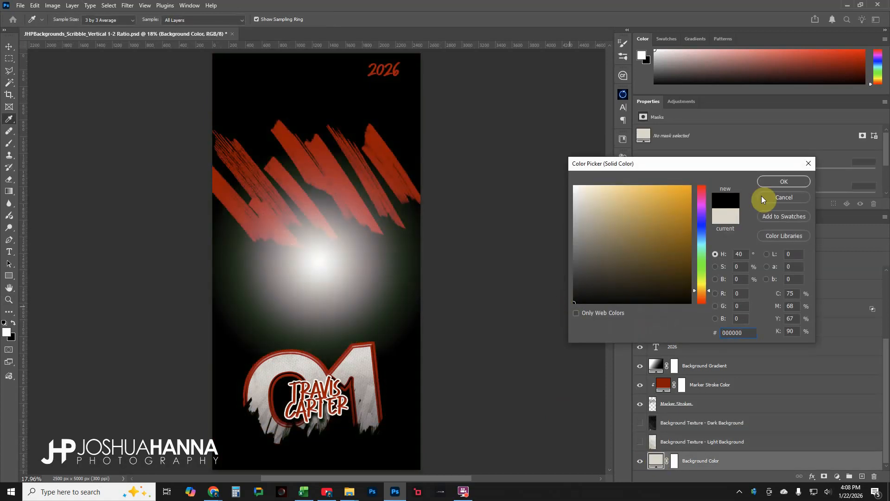
left_click(775, 180)
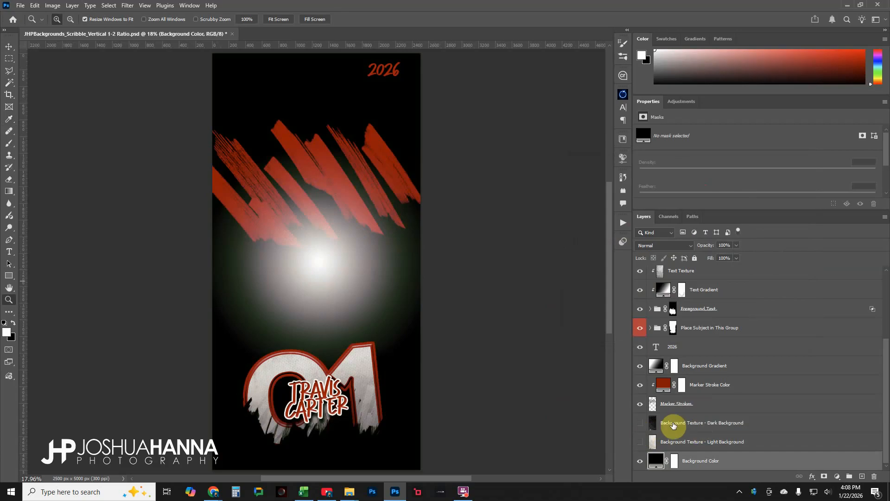
left_click(640, 423)
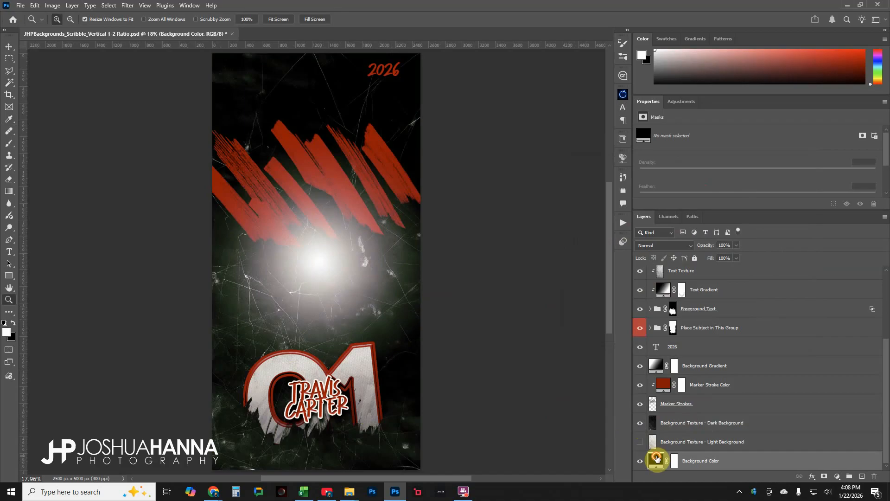
Change the Background Color fill to a red sampled from the canvas (8b0202)
double_click(657, 459)
left_click(387, 150)
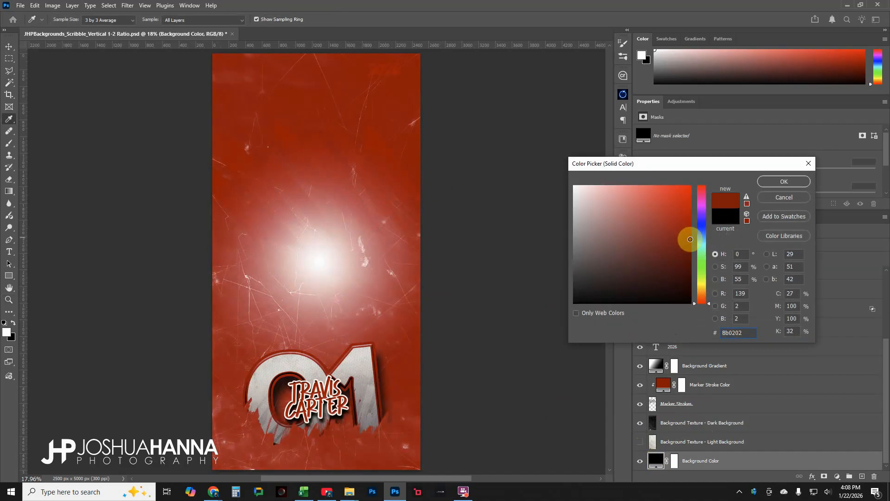
left_click(777, 182)
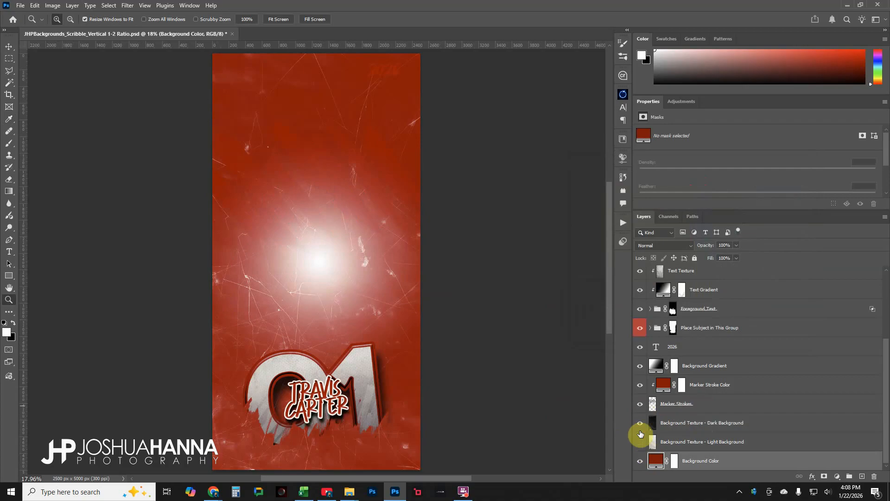
Hide the Dark Background texture and show the Light Background texture again
left_click(640, 425)
left_click(640, 442)
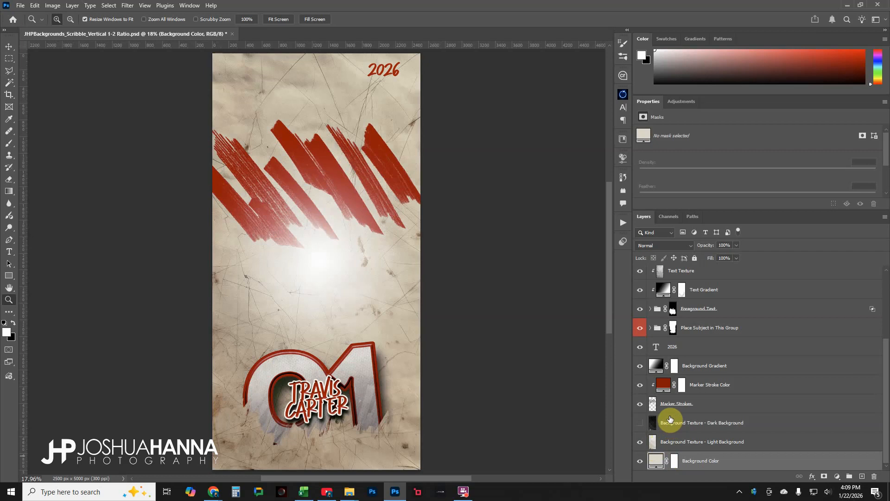
Expand the Place Subject in This Group group and turn on the Subject layer's visibility
scroll(669, 419, "up", 3)
left_click(652, 386)
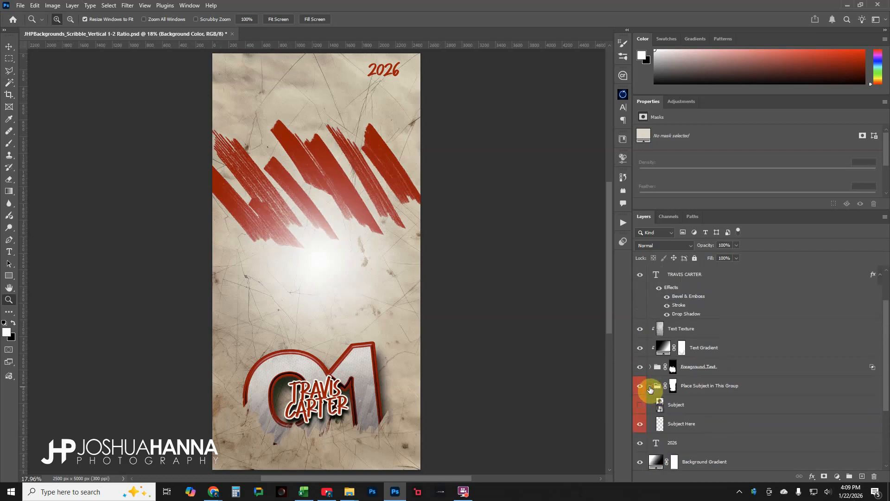
left_click(640, 405)
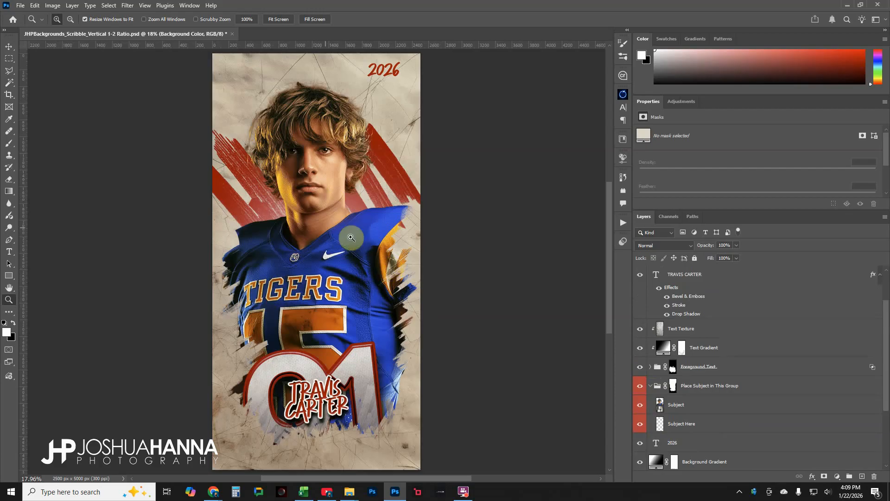
Disable and re-enable the Place Subject in This Group mask to compare the subject's edges
left_click(673, 387, "shift")
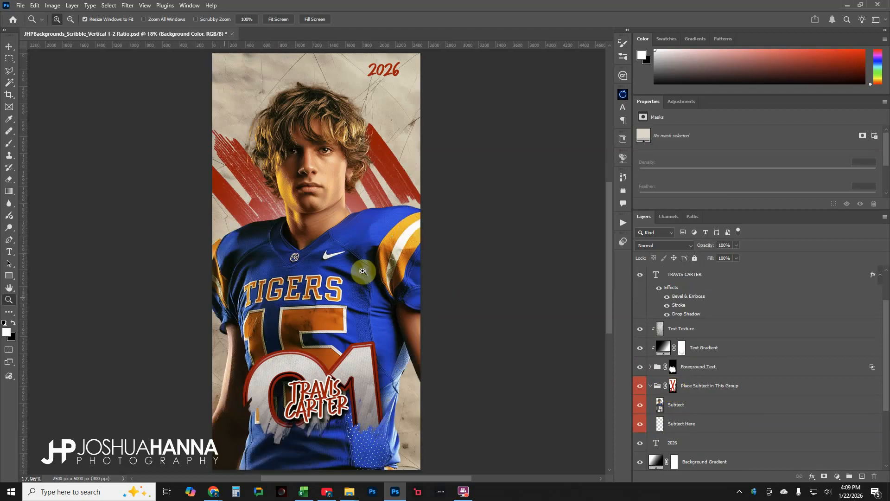
left_click(673, 386, "shift")
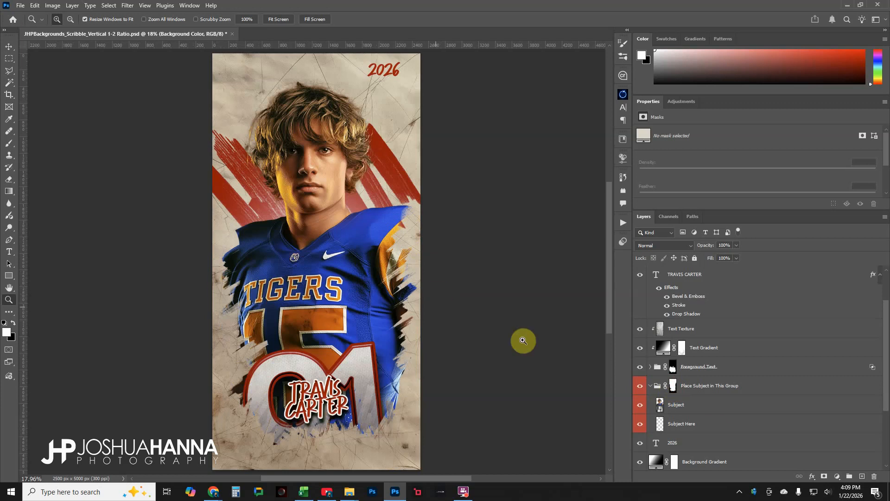
Select the Subject smart object layer, then collapse the Place Subject in This Group group
left_click(700, 405)
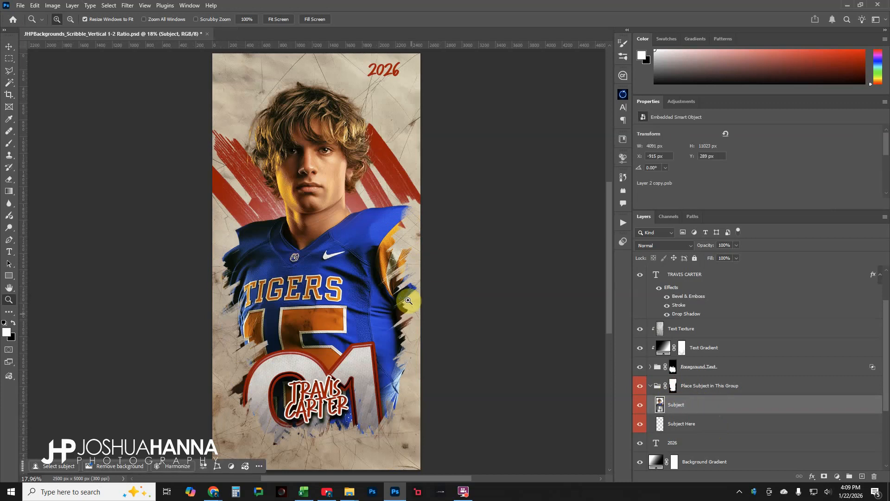
left_click(650, 386)
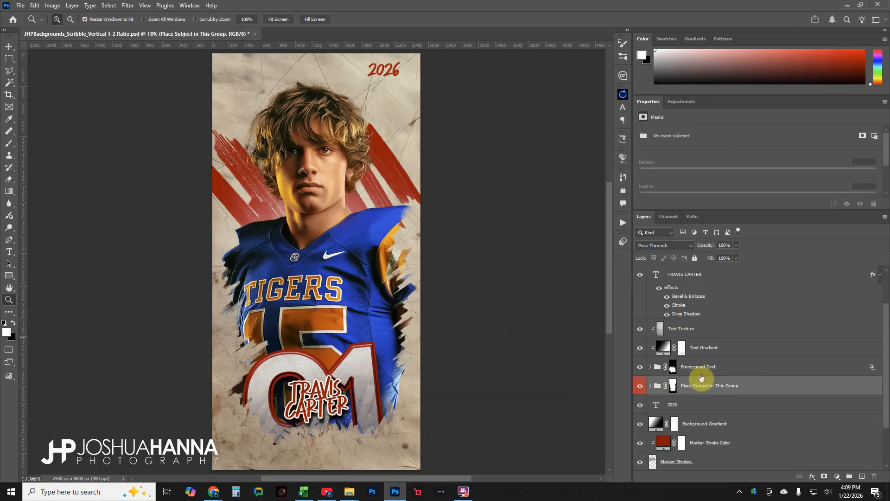
Set the Background Color fill layer to a dark navy blue, 134374
scroll(699, 378, "down", 3)
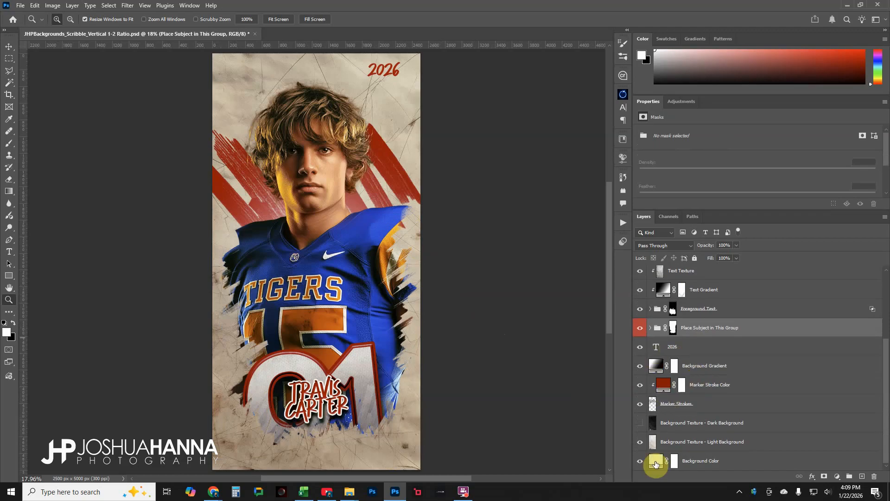
left_click(656, 464)
double_click(659, 462)
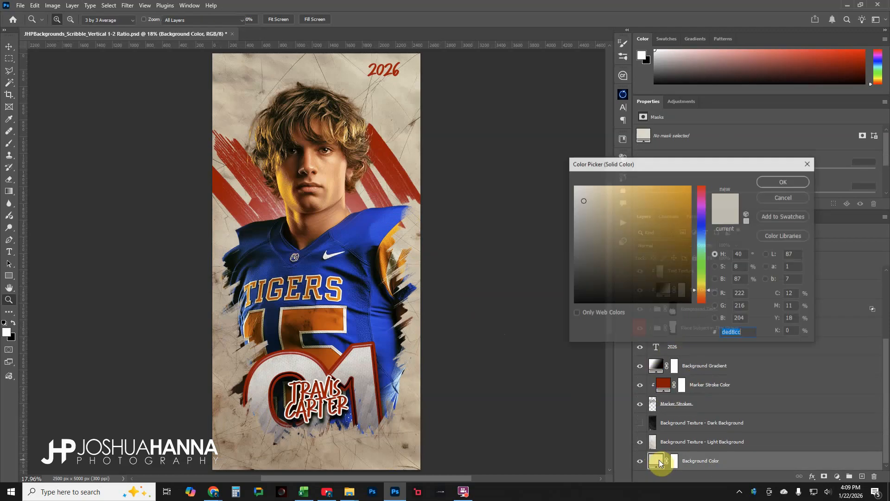
left_click(391, 235)
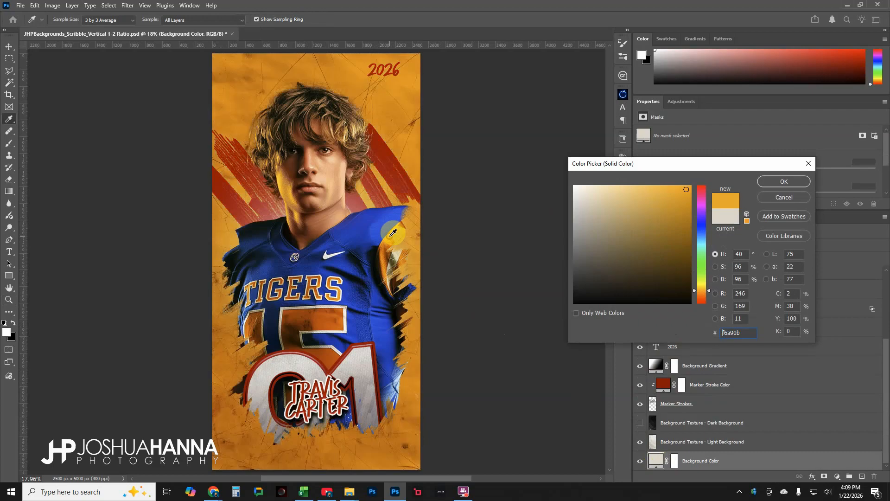
left_click(362, 229)
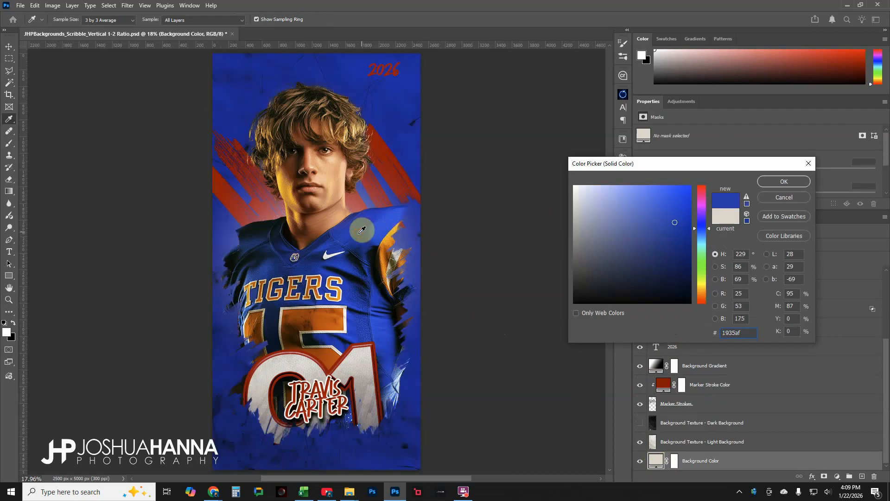
left_click(388, 219)
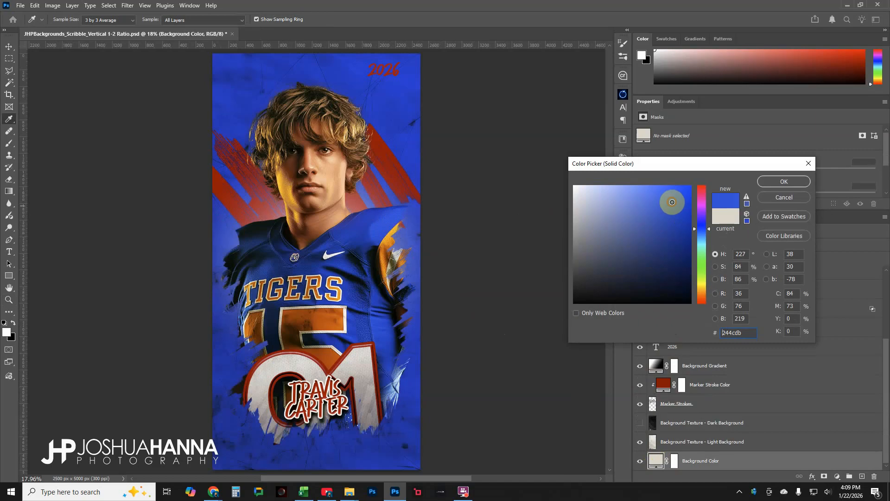
mouse_move(672, 201)
left_mouse_down()
mouse_move(696, 226)
mouse_move(703, 257)
left_mouse_up()
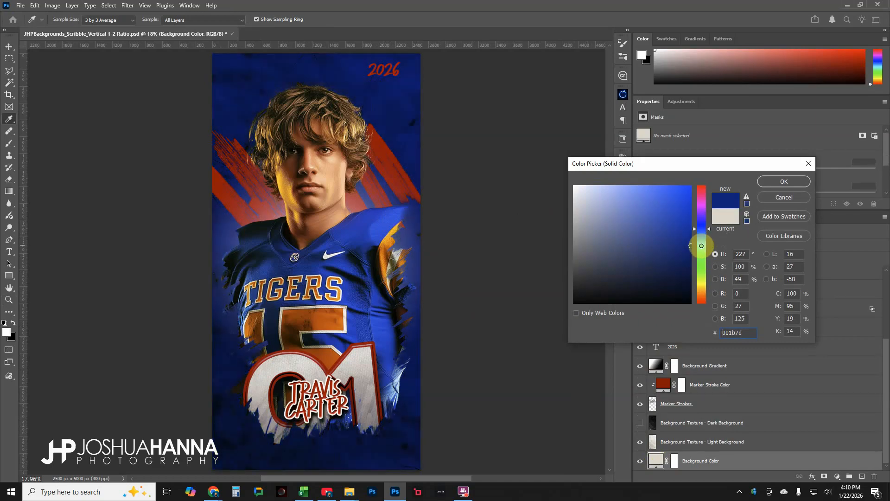
left_click_drag(709, 231, 709, 235)
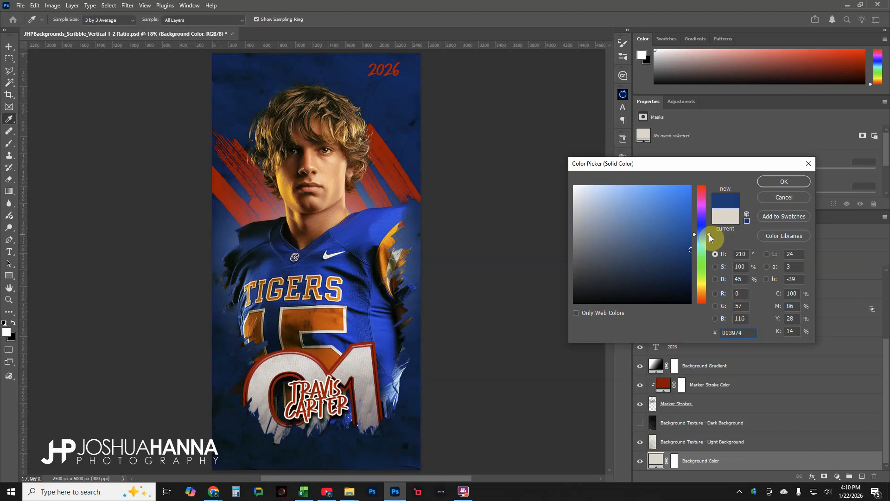
left_click(691, 249)
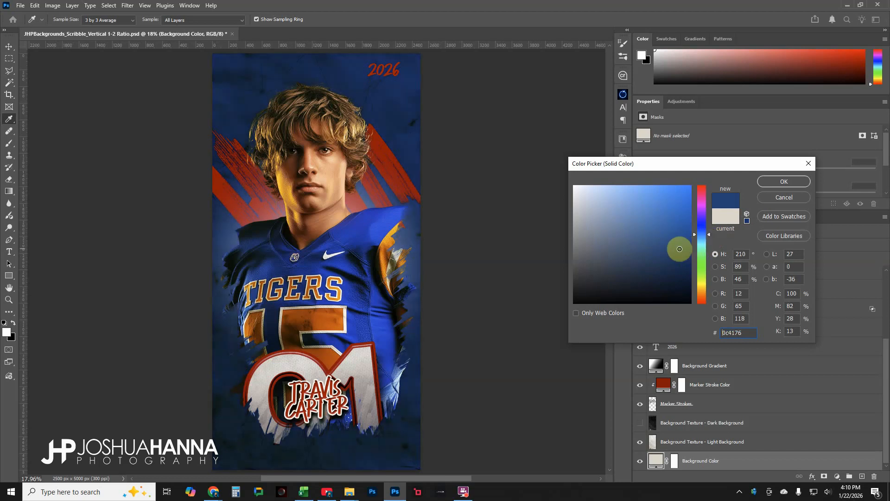
left_click_drag(675, 250, 669, 250)
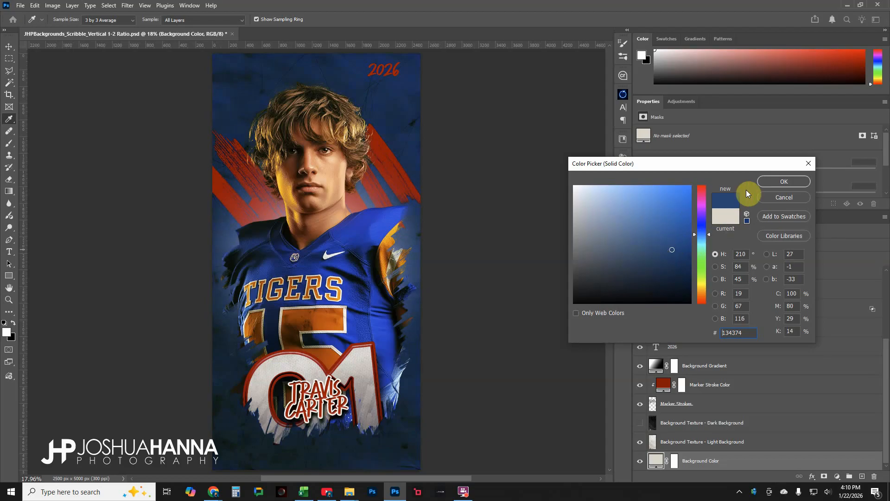
key("z")
left_click(788, 183)
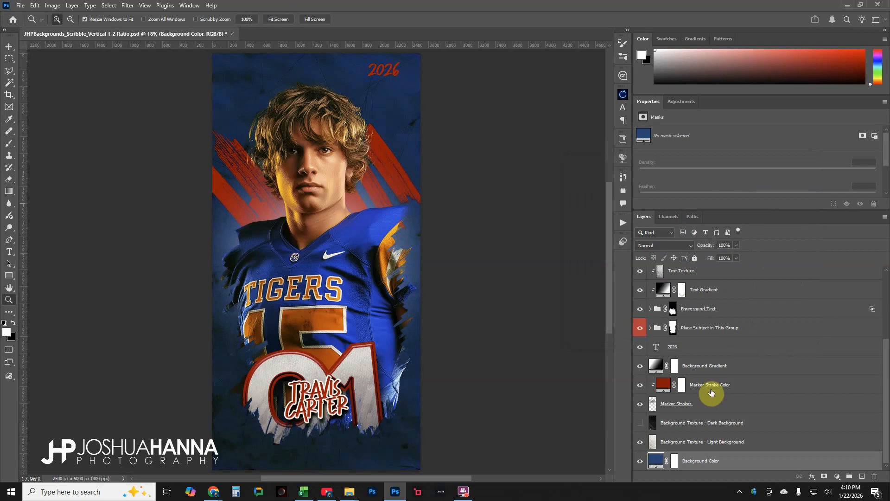
Toggle the Marker Strokes layer off and on, and set the Marker Stroke Color fill to orange, e08d00
left_click(640, 404)
left_click(640, 404)
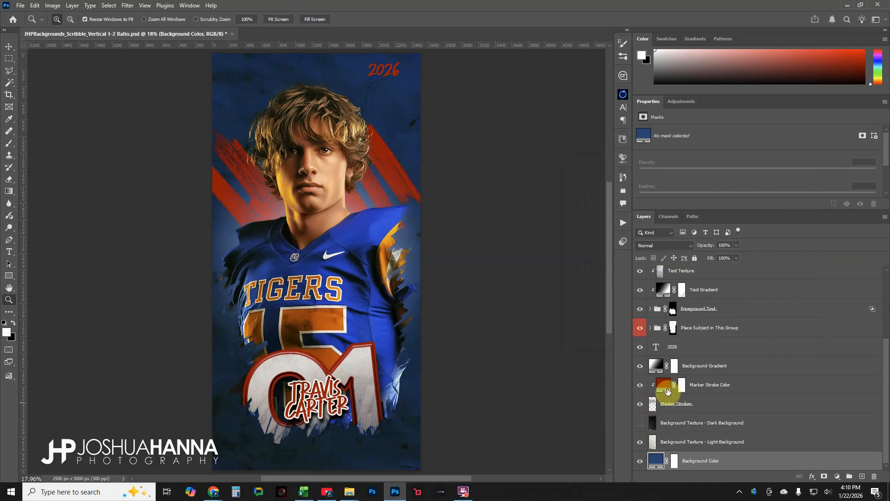
double_click(663, 385)
left_click(391, 237)
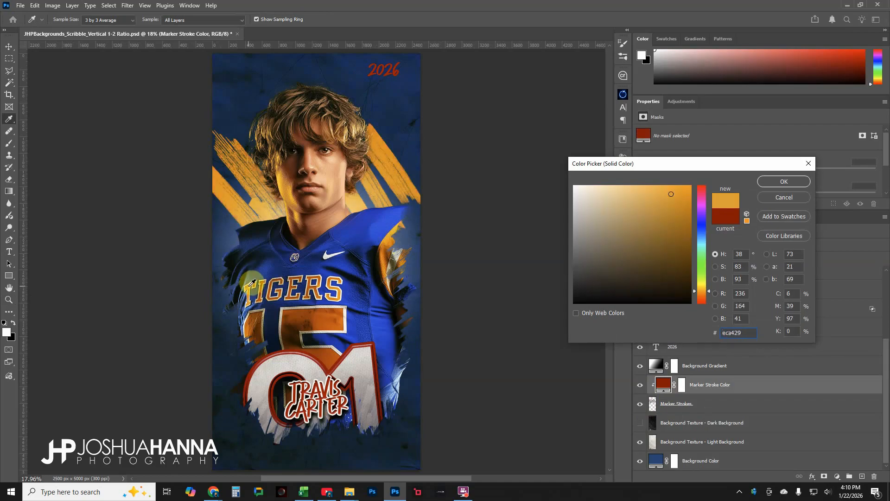
left_click_drag(674, 197, 692, 204)
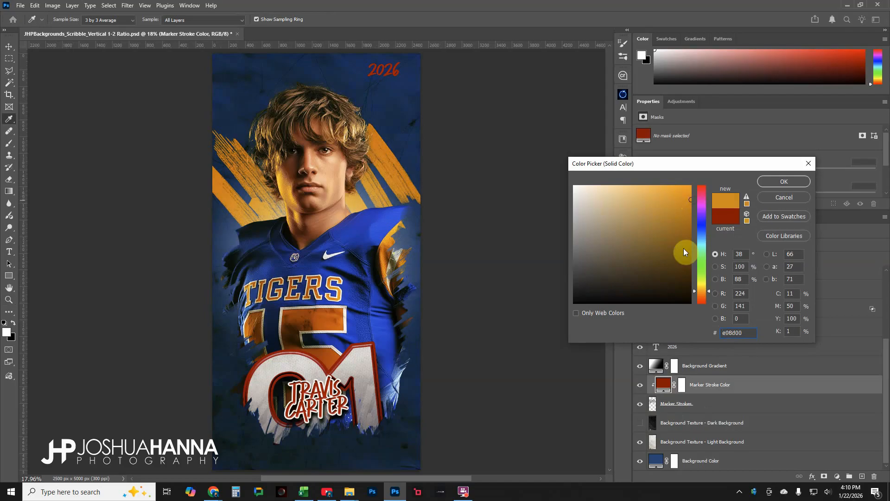
left_click(770, 179)
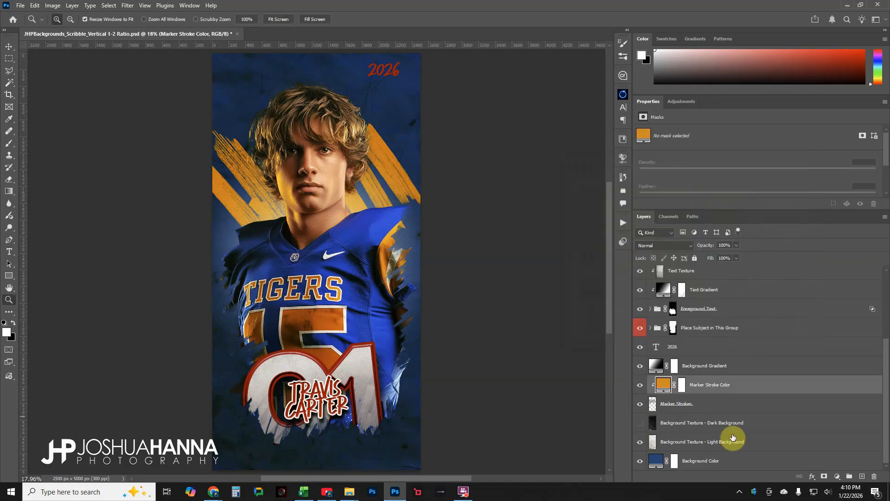
Select the Background Gradient layer and toggle its visibility to compare its effect
left_click(708, 367)
left_click(641, 367)
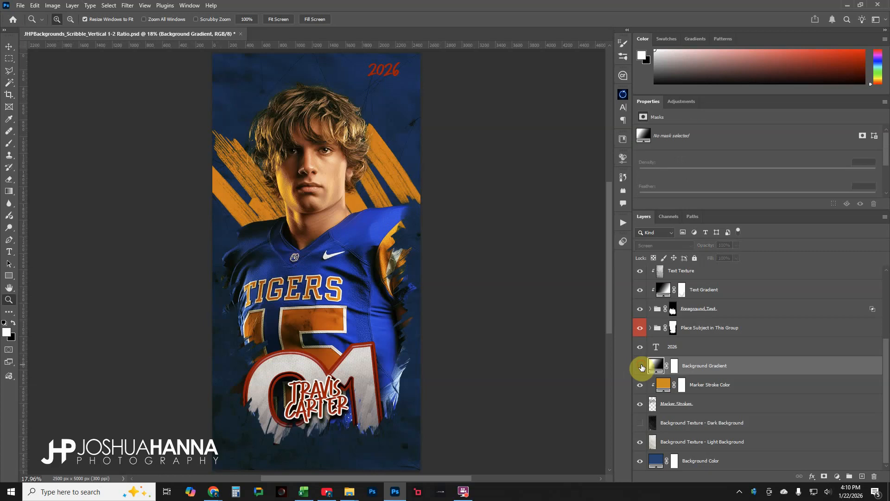
left_click(641, 366)
left_click(641, 366)
left_click(640, 366)
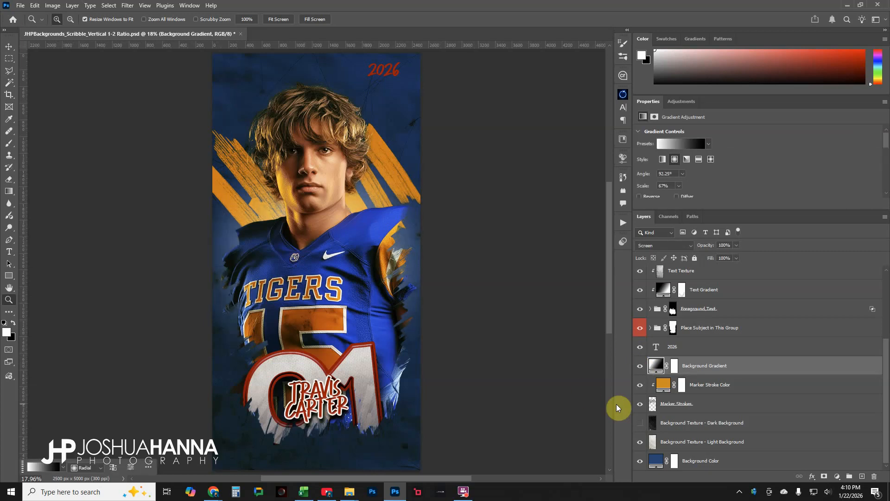
Expand the Foreground Text group and set the 01 number text layer's color to orange, ffa401
scroll(672, 396, "up", 3)
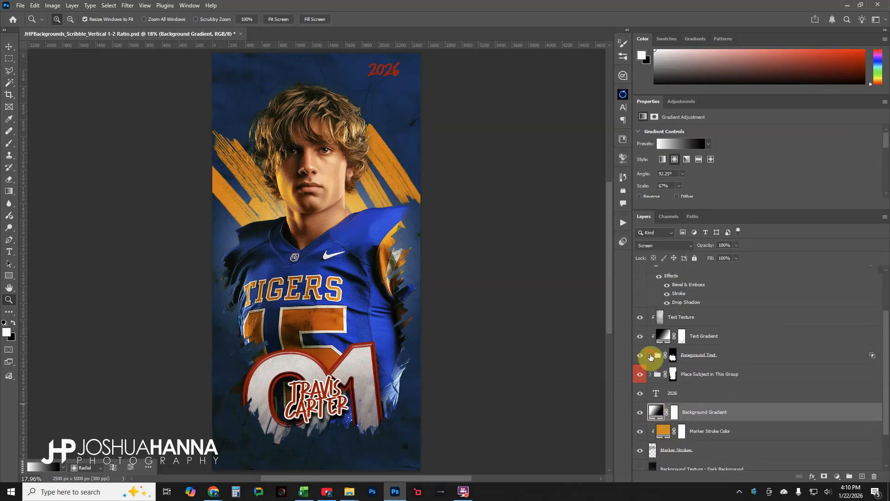
left_click(651, 356)
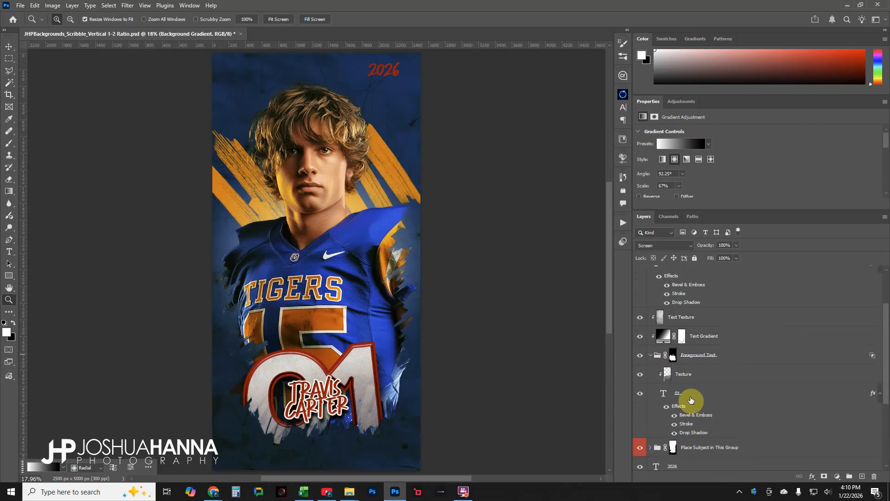
left_click(646, 395)
left_click(647, 395)
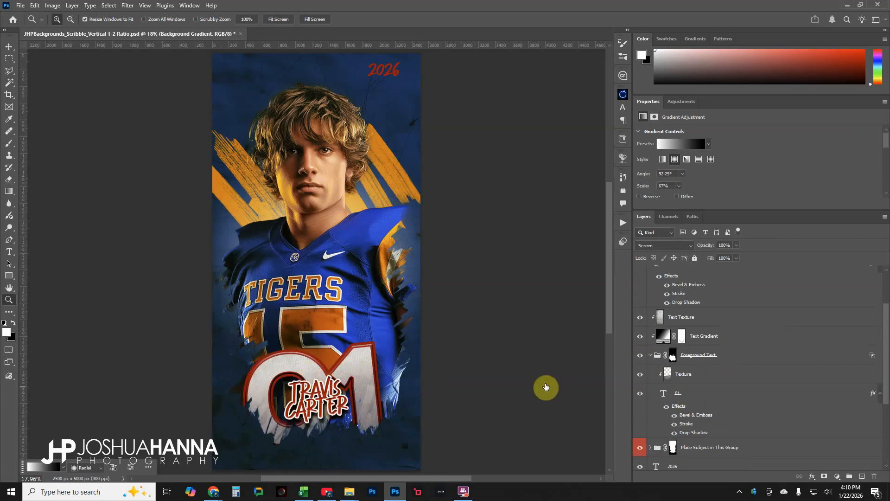
left_click(684, 395)
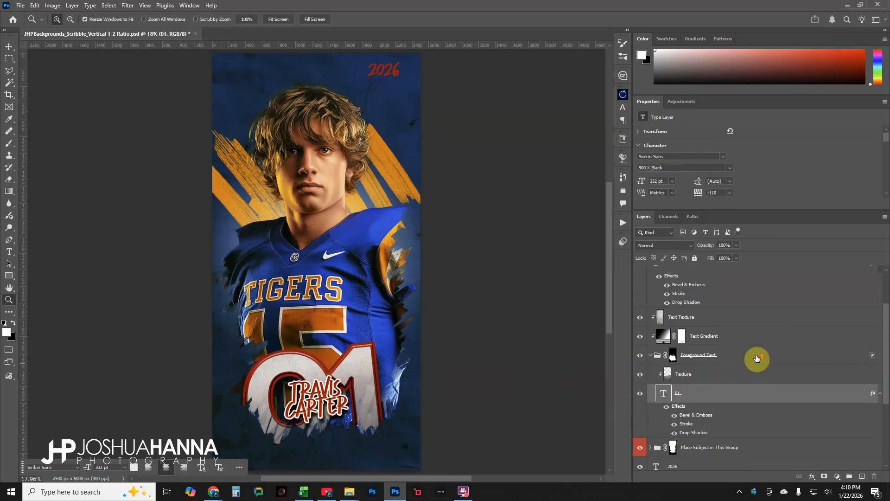
scroll(755, 357, "up", 2)
scroll(744, 171, "down", 2)
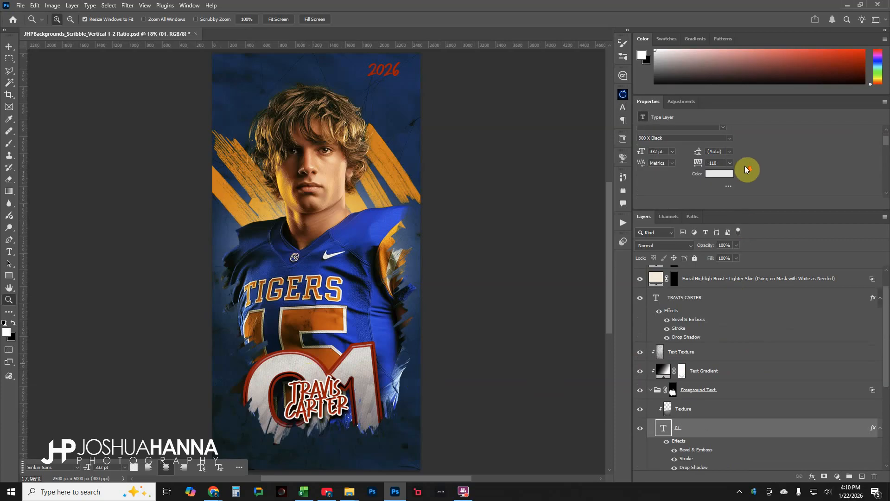
left_click(726, 167)
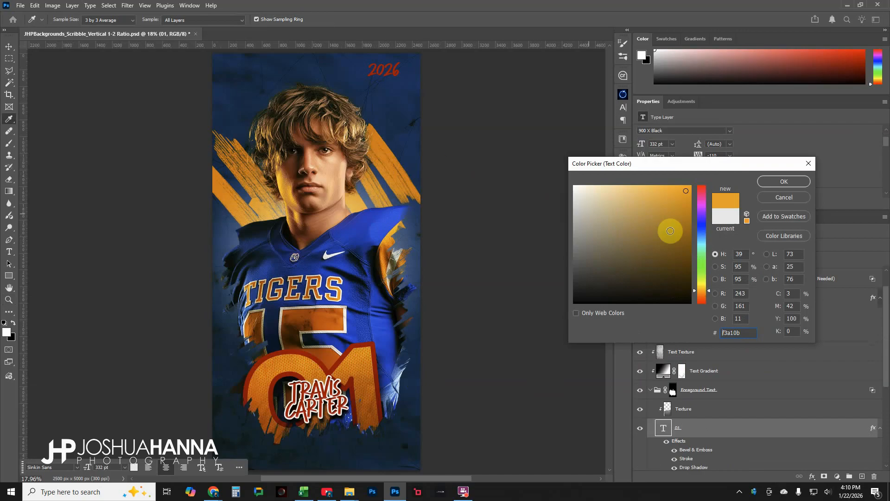
mouse_move(688, 194)
left_mouse_down()
mouse_move(698, 190)
mouse_move(687, 171)
left_mouse_up()
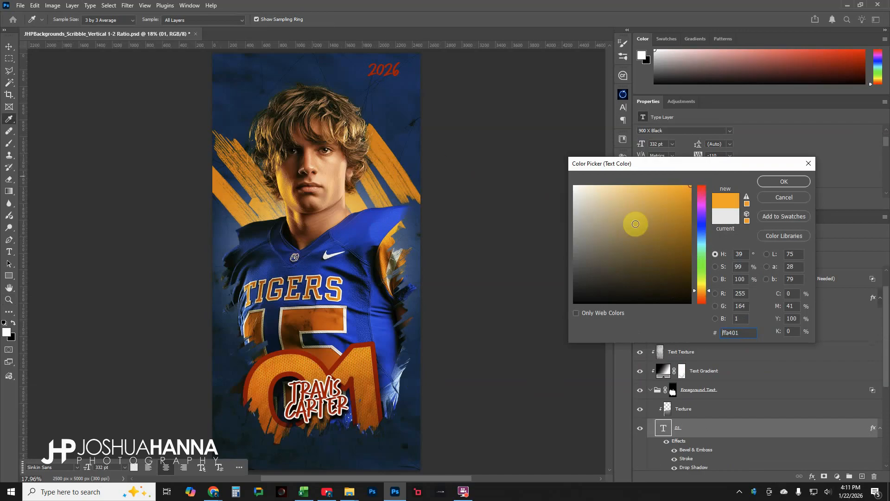
left_click(777, 183)
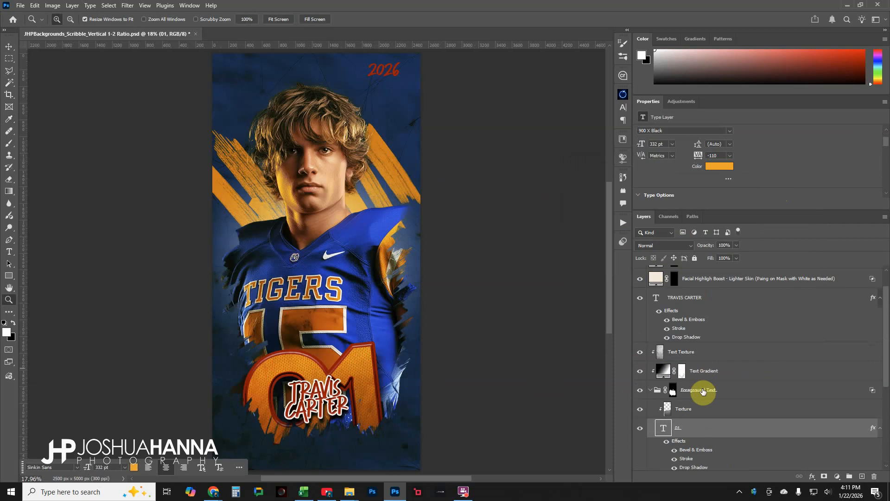
Change the 01 text layer's Stroke effect color to white, ffffff
scroll(700, 390, "down", 2)
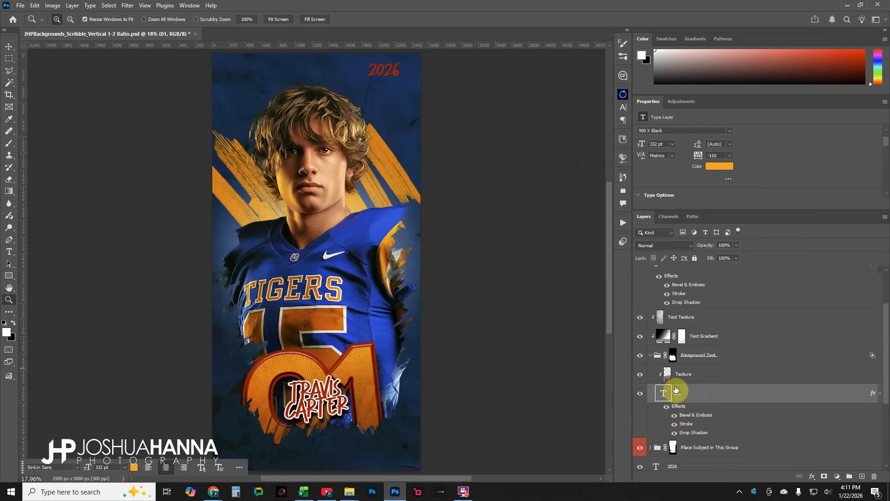
double_click(687, 425)
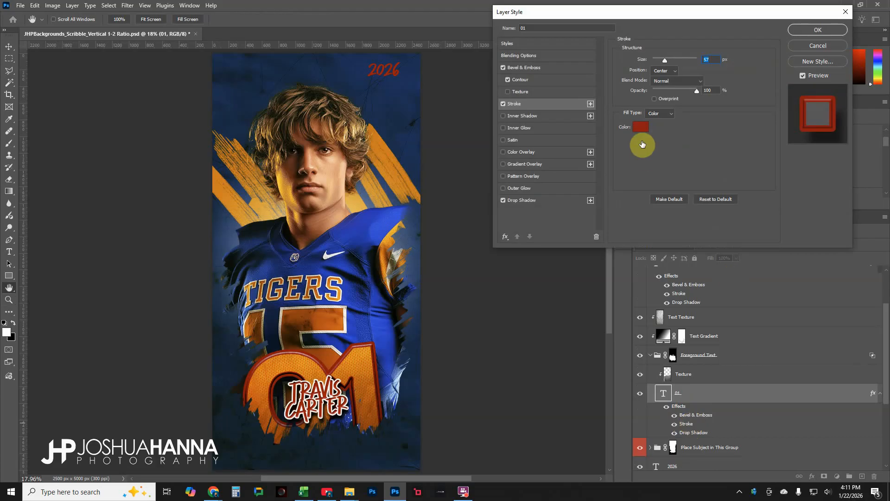
left_click(640, 129)
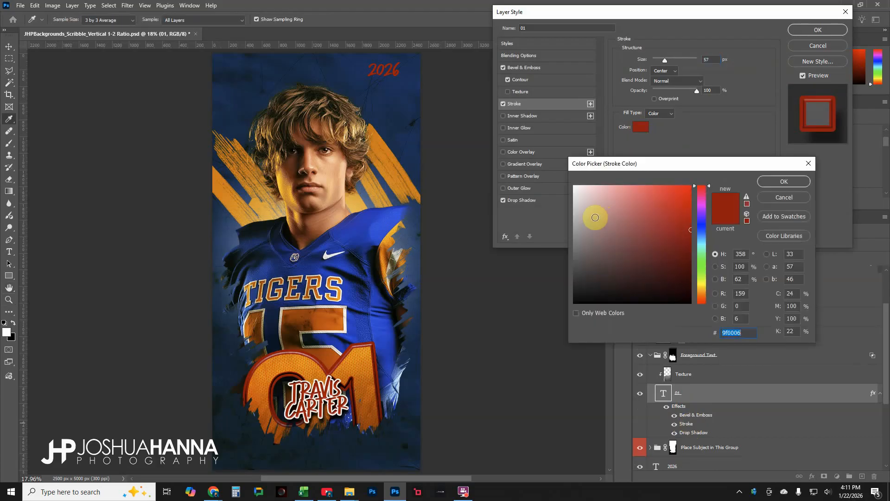
left_click(591, 233)
mouse_move(591, 233)
left_mouse_down()
mouse_move(540, 338)
mouse_move(583, 257)
mouse_move(590, 208)
mouse_move(557, 168)
left_mouse_up()
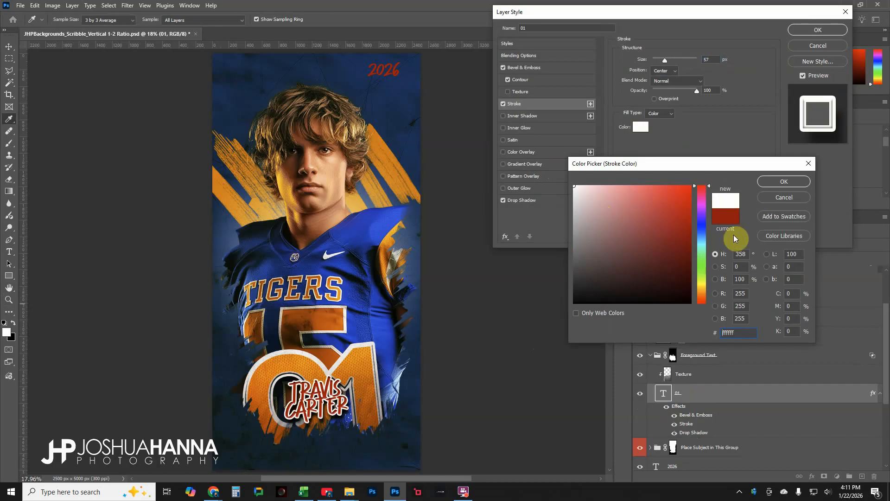
left_click(774, 181)
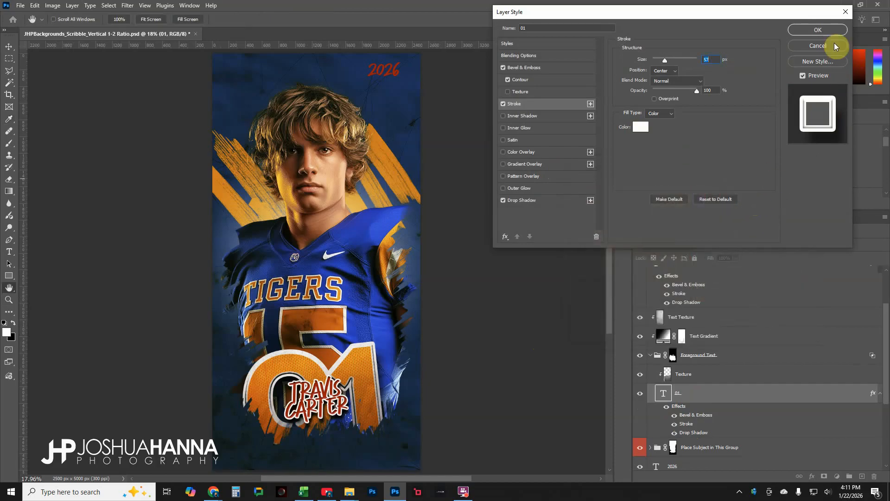
left_click(829, 31)
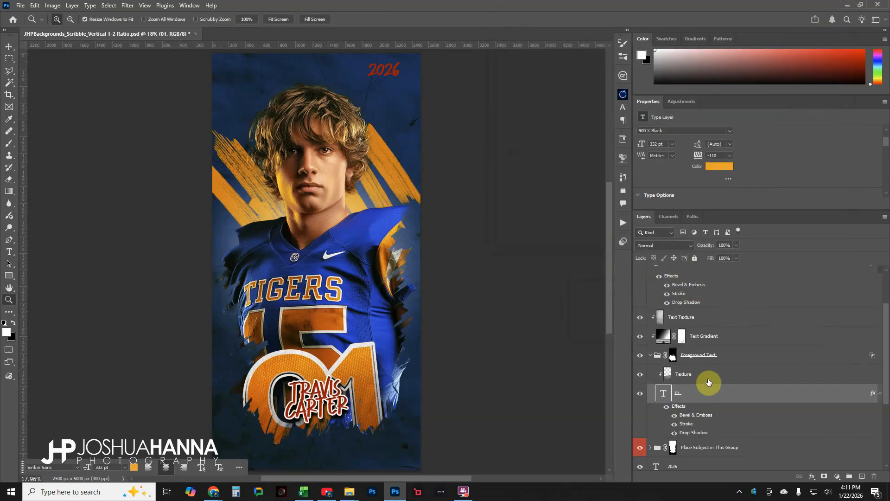
Collapse the Foreground Text group and set the 2026 text layer's color to orange ffa02a, sampled from the image
scroll(700, 383, "up", 3)
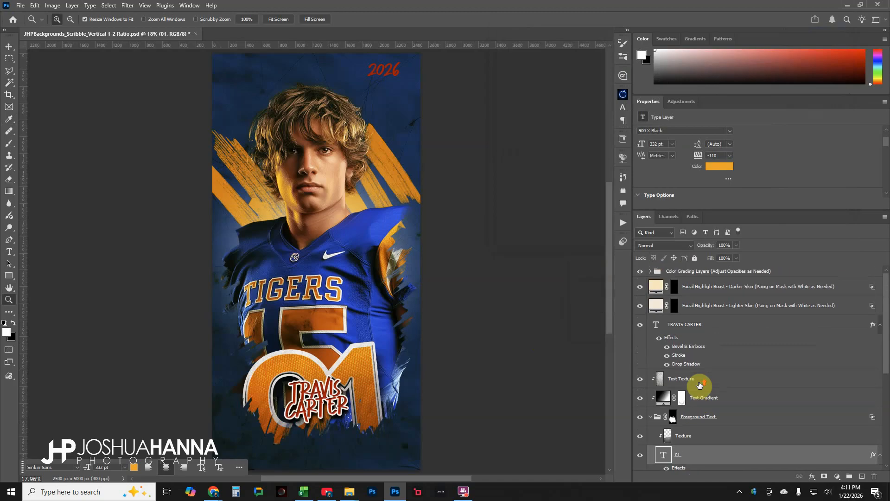
scroll(700, 352, "down", 2)
scroll(701, 363, "down", 3)
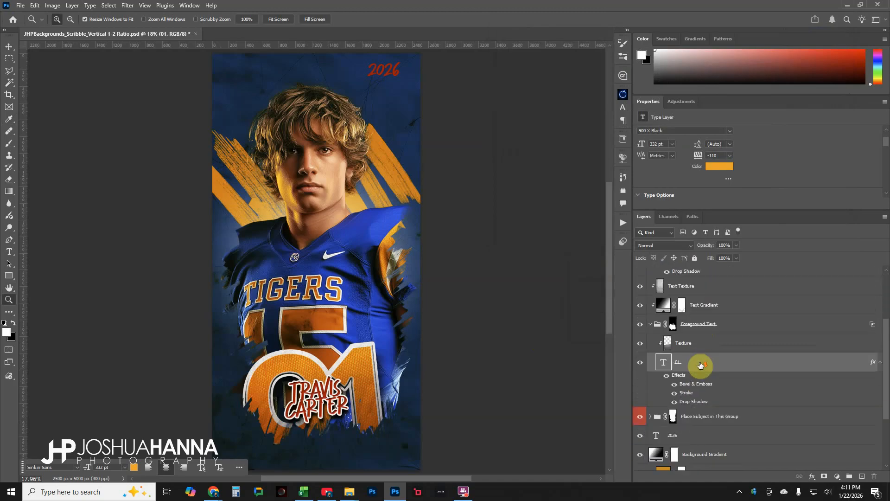
left_click(651, 324)
left_click(705, 364)
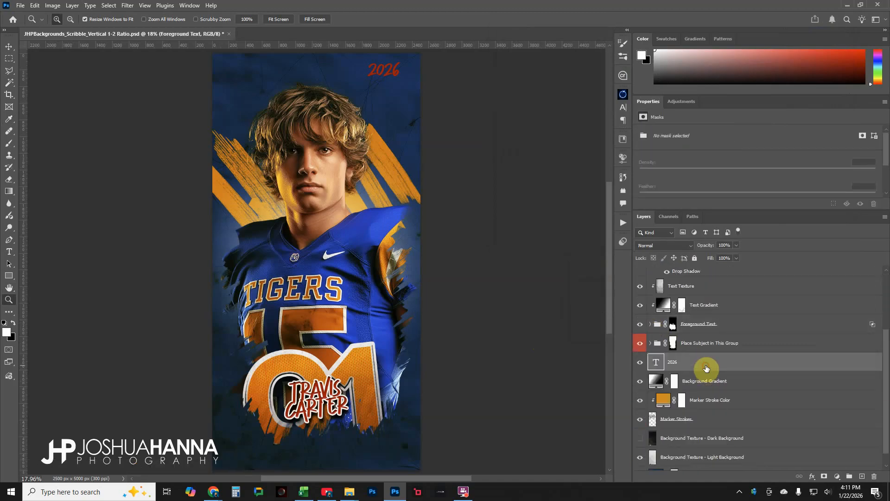
scroll(733, 165, "down", 1)
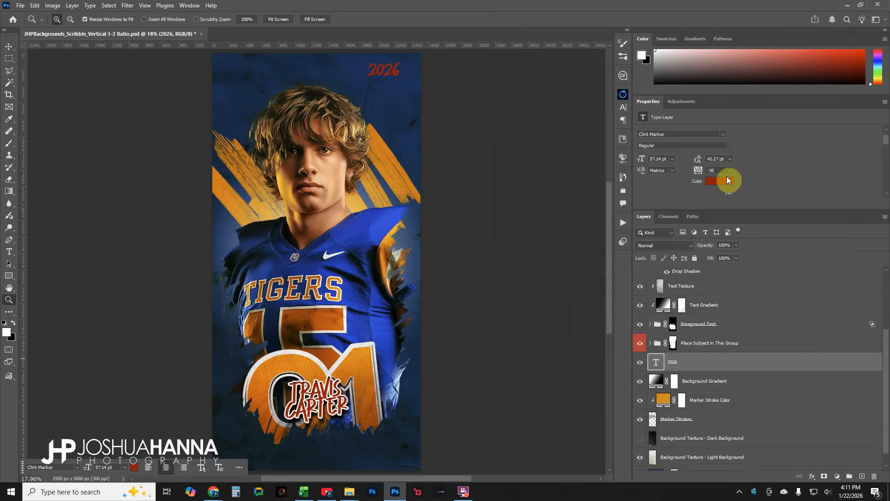
left_click(727, 177)
left_click_drag(365, 352, 384, 151)
left_click_drag(671, 205, 672, 184)
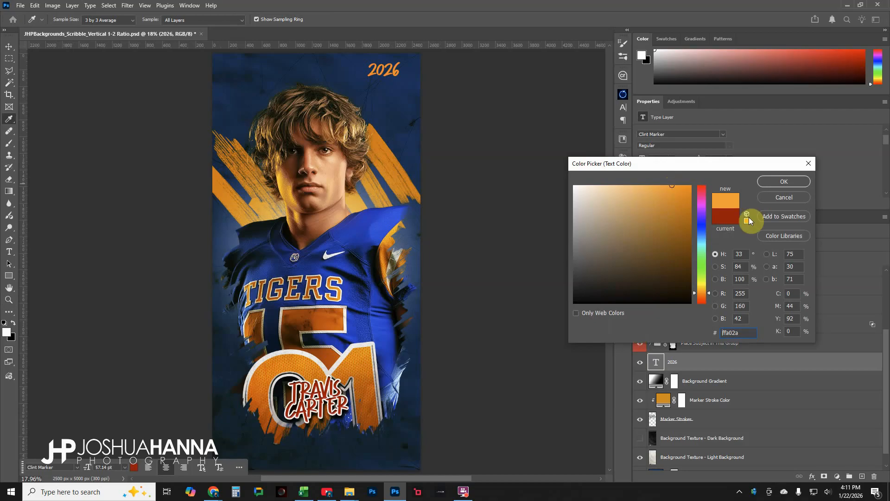
left_click(784, 182)
Set the TRAVIS CARTER text layer's color to blue 0e4691, sampled from the jersey and adjusted
key("z")
scroll(708, 387, "up", 5)
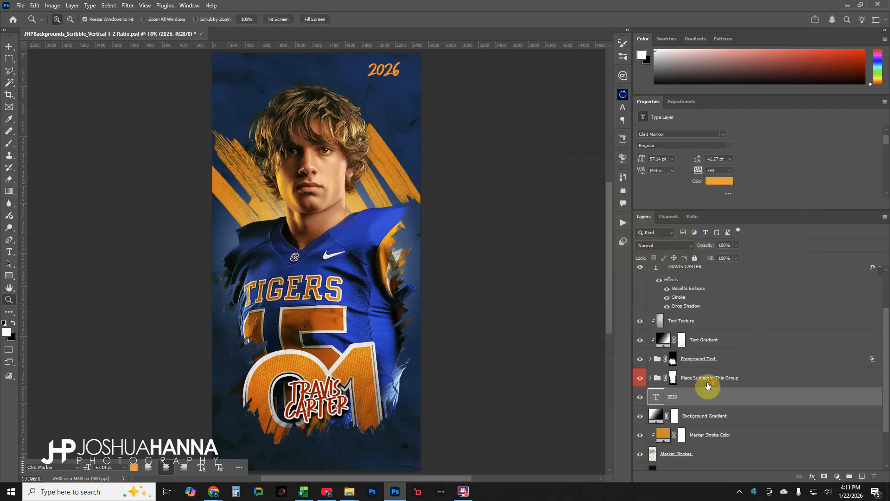
scroll(708, 386, "up", 1)
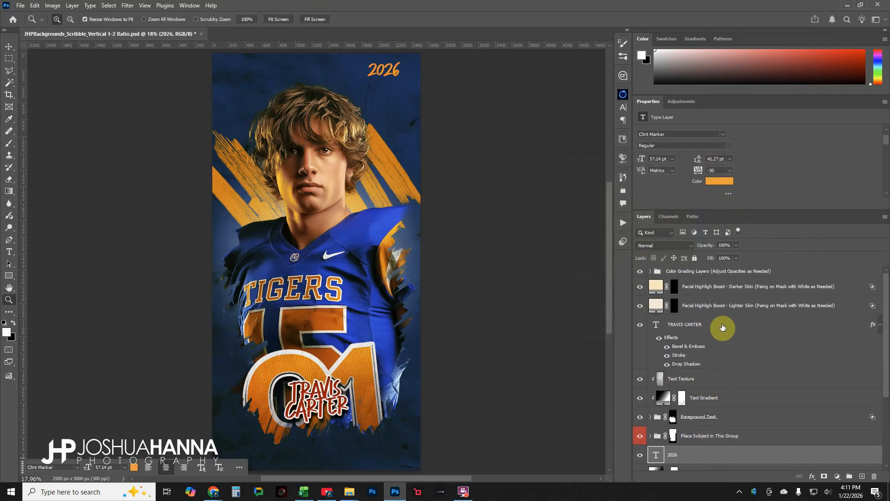
left_click(722, 324)
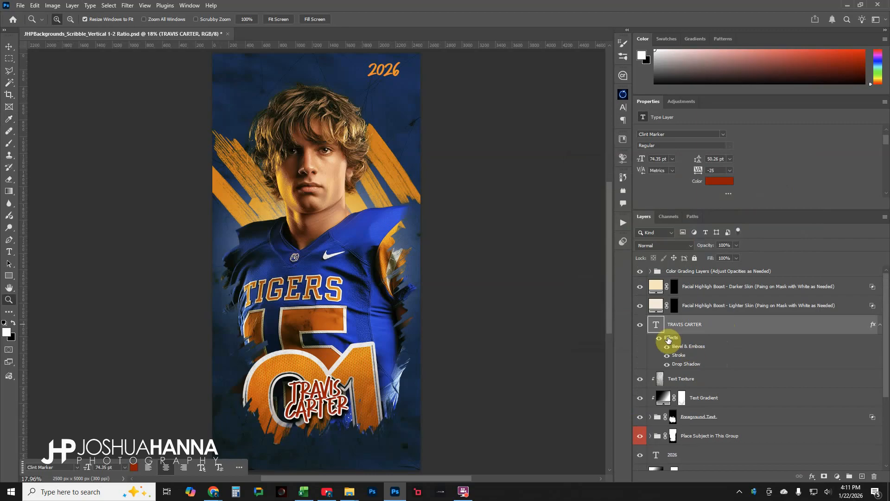
left_click(719, 181)
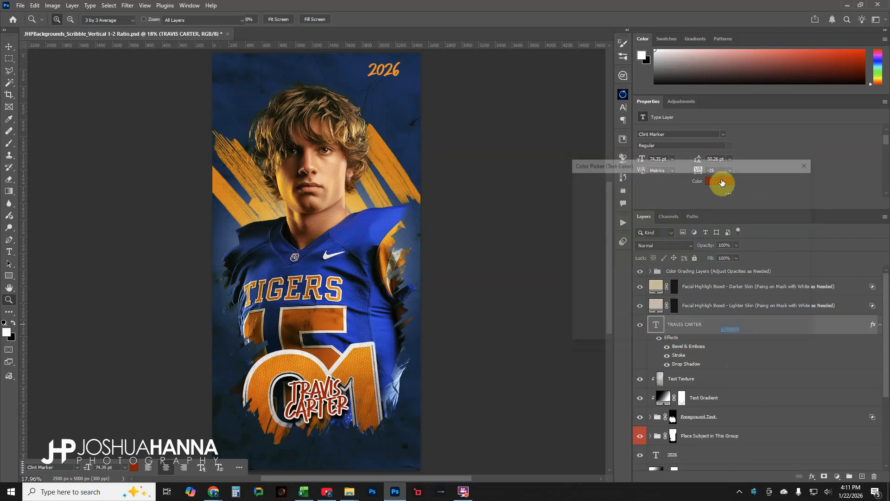
left_click(361, 229)
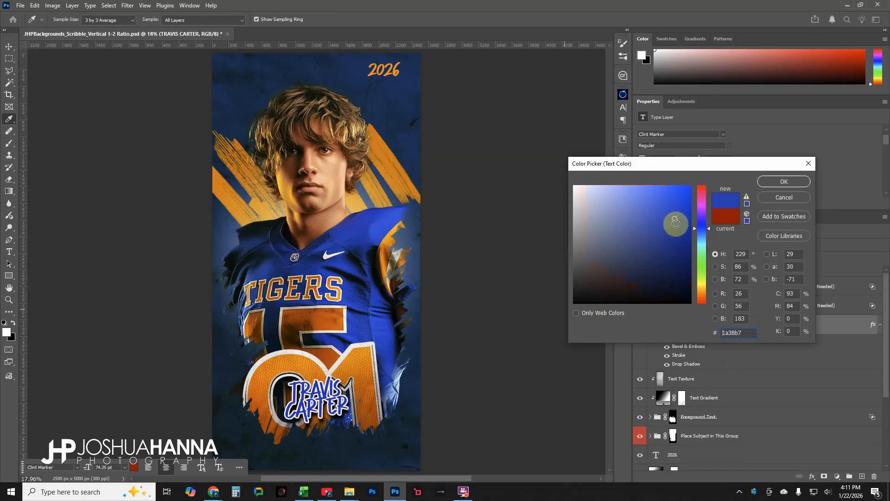
left_click_drag(708, 228, 679, 234)
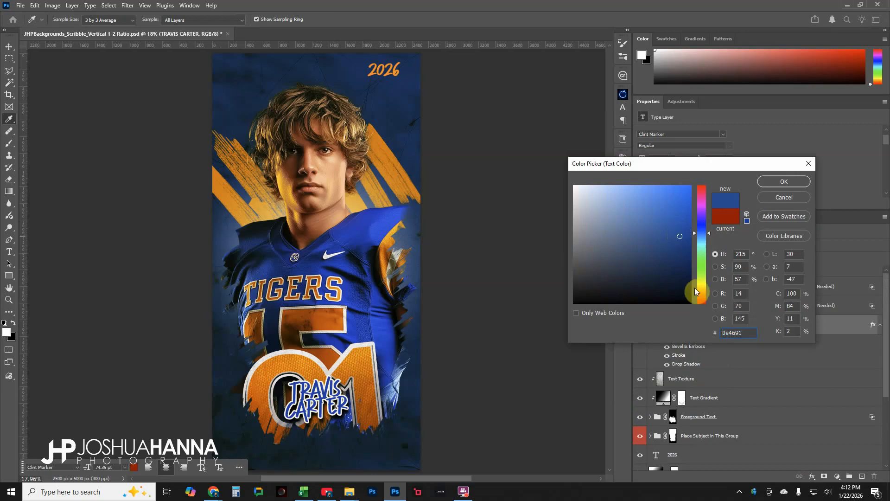
left_click(782, 180)
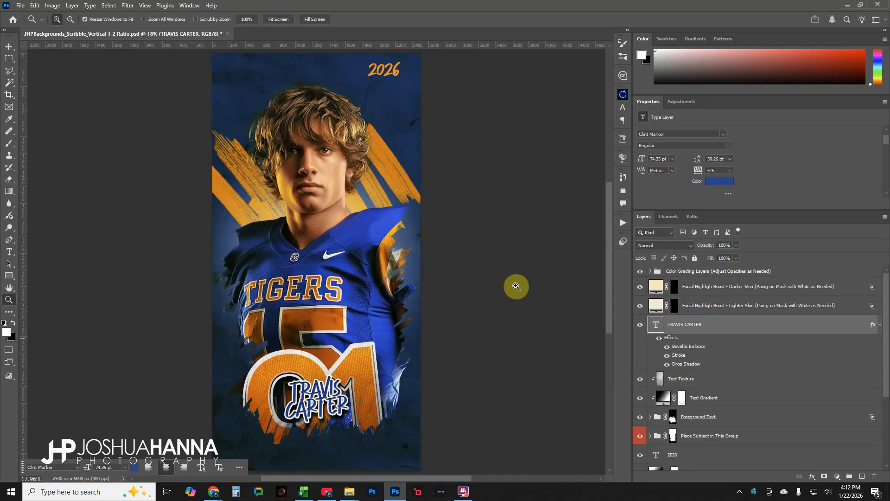
Paint white at 42% flow on the Facial Highlight Boost - Lighter Skin layer mask over the subject's face
left_click(686, 306)
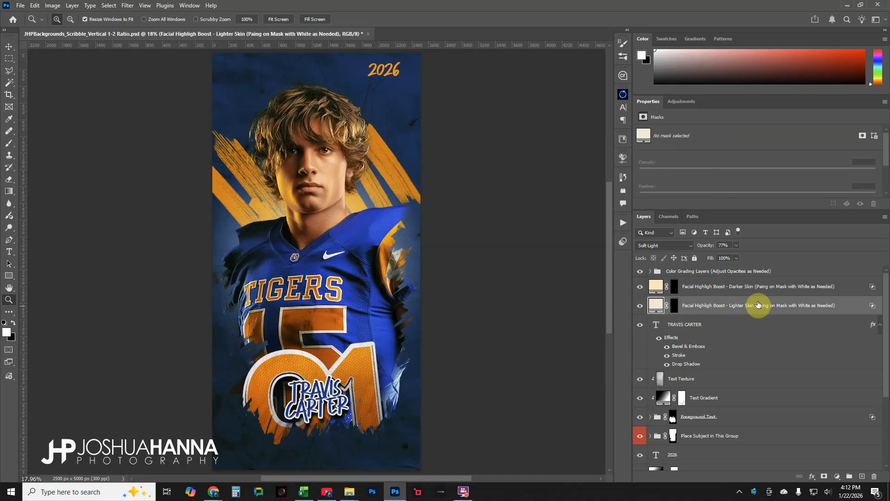
left_click(675, 306)
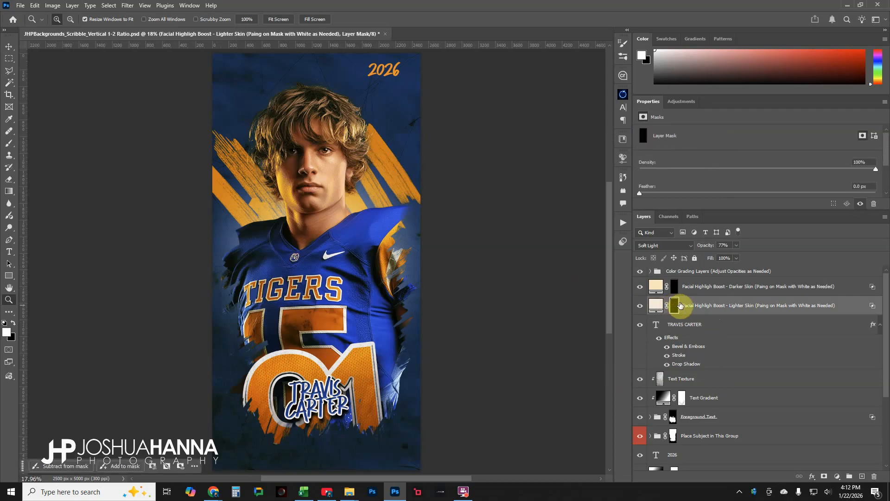
left_click(9, 145)
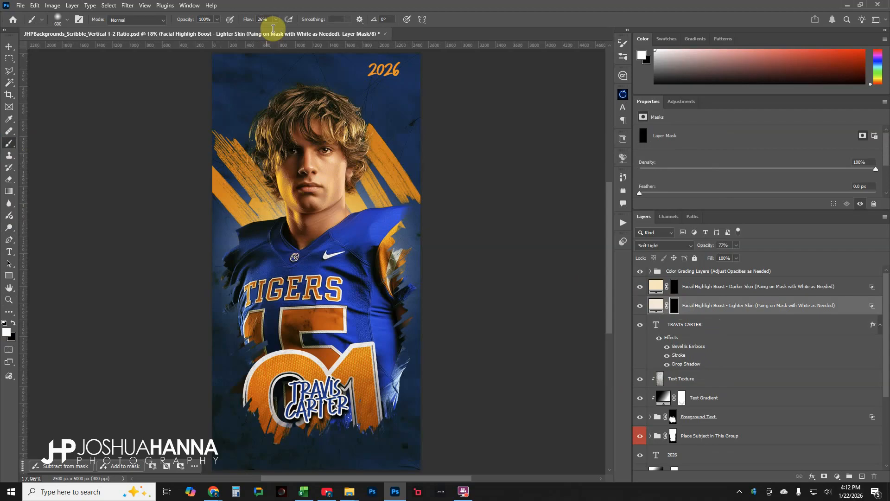
left_click(277, 21)
left_click_drag(274, 30, 283, 31)
left_click(485, 25)
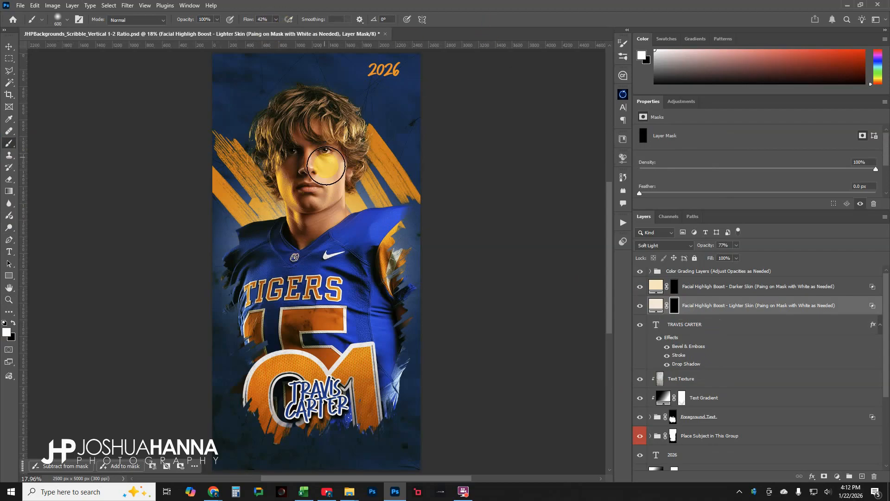
mouse_move(318, 174)
left_mouse_down()
mouse_move(322, 137)
mouse_move(321, 222)
left_mouse_up()
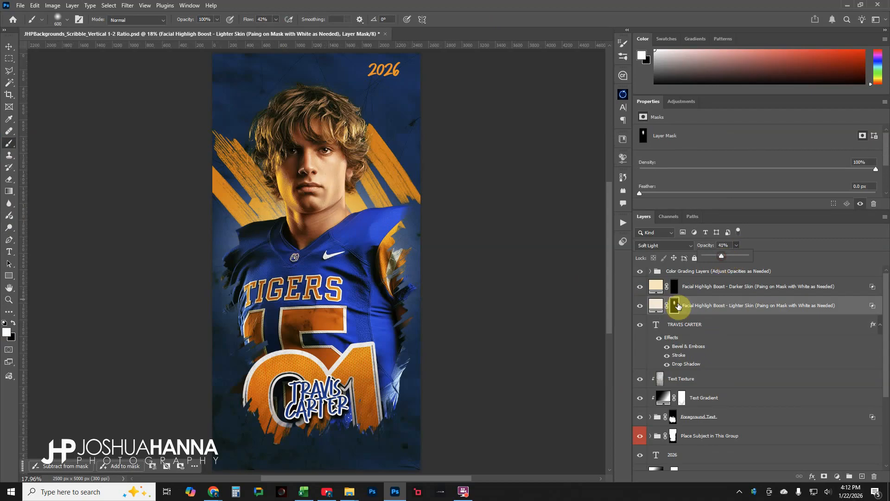
Toggle the Facial Highlight Boost - Lighter Skin layer's visibility to compare its effect
left_click(641, 307)
left_click(641, 306)
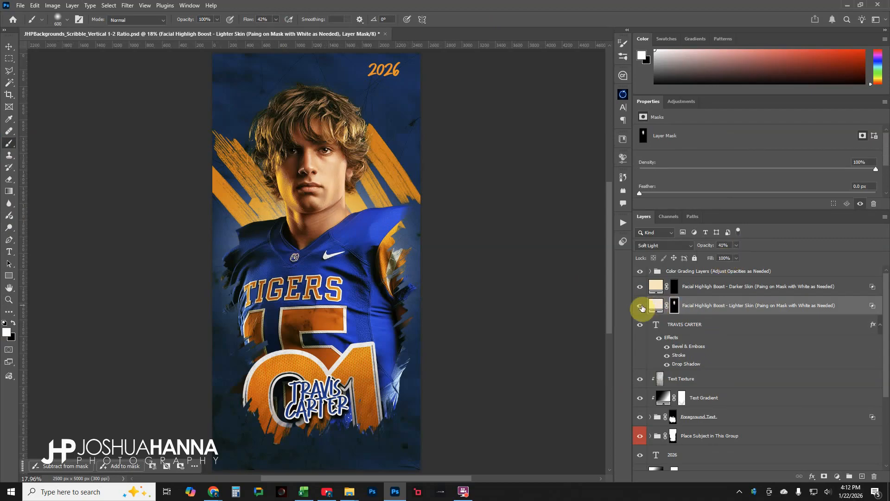
left_click(641, 306)
left_click(642, 306)
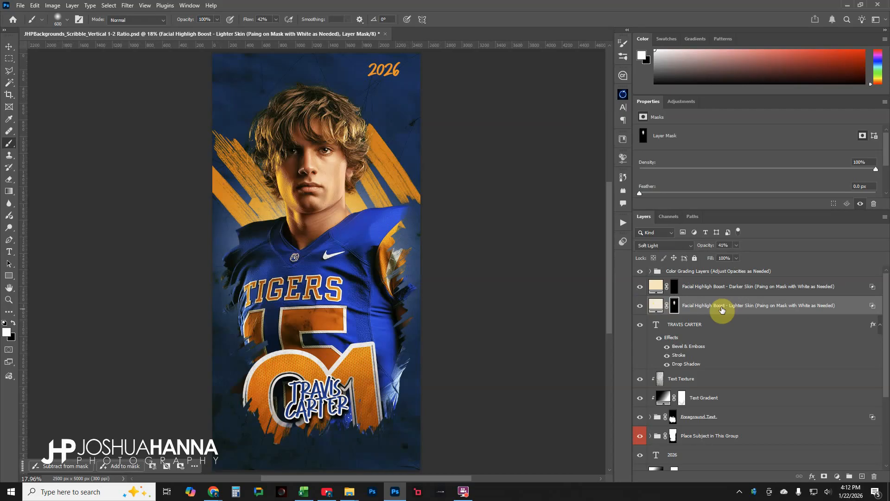
Toggle the Background Texture - Light and Dark Background layers to compare the two textures
scroll(714, 353, "down", 5)
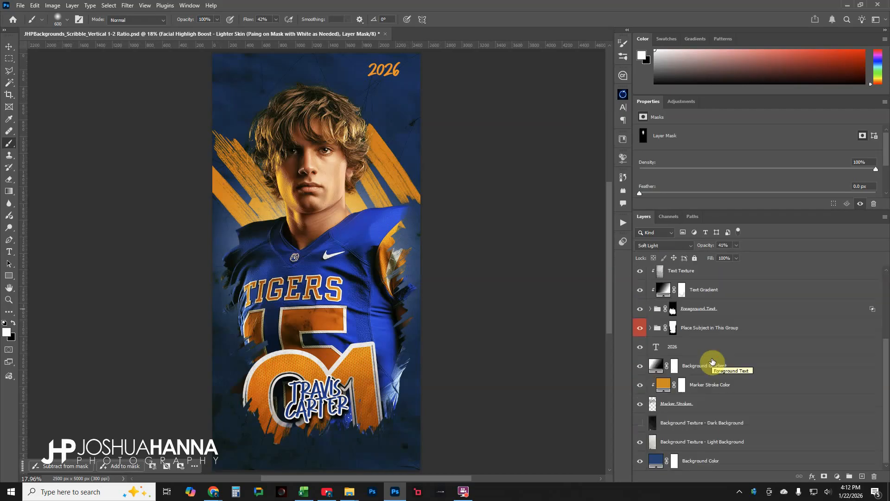
left_click(641, 445)
left_click(641, 423)
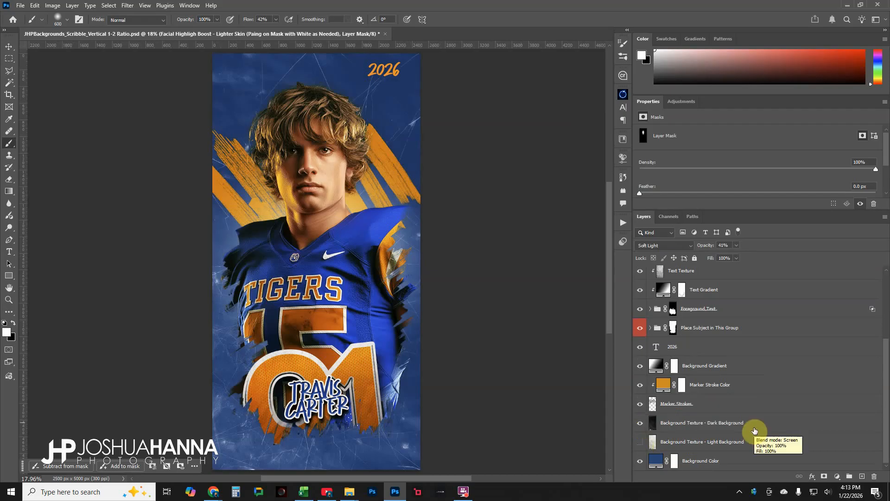
left_click(640, 423)
left_click(641, 440)
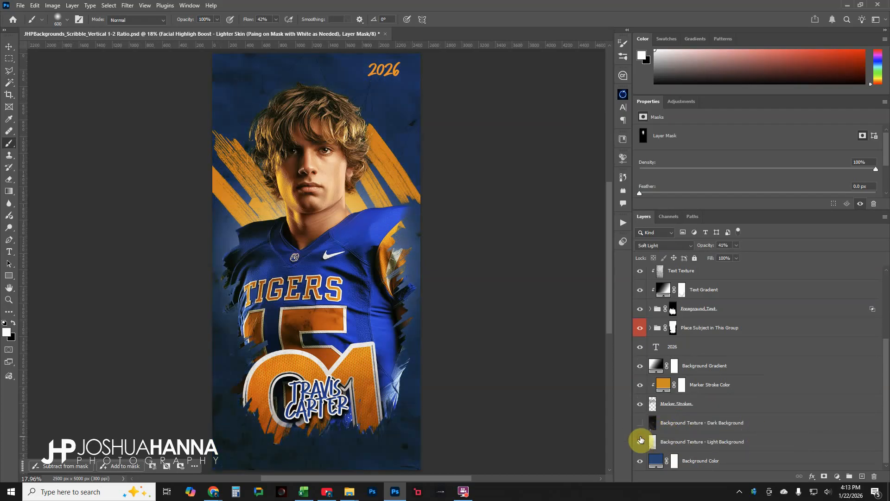
left_click(640, 441)
left_click(641, 423)
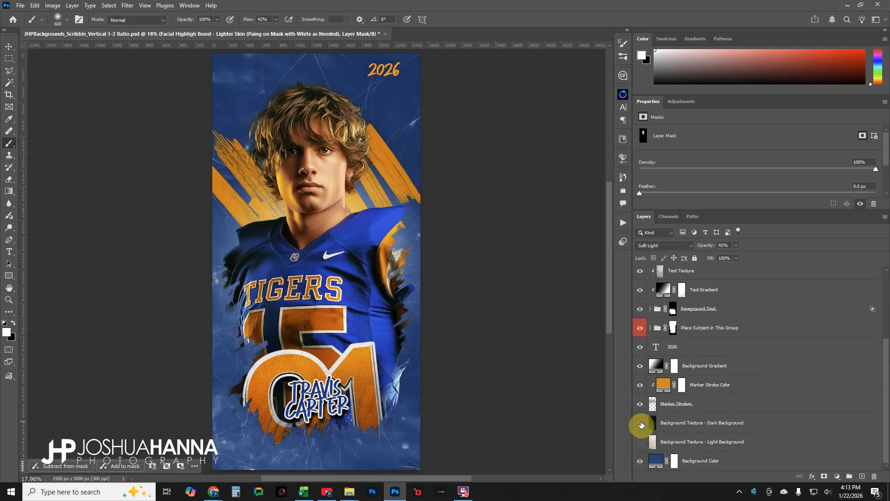
left_click(640, 423)
left_click(640, 441)
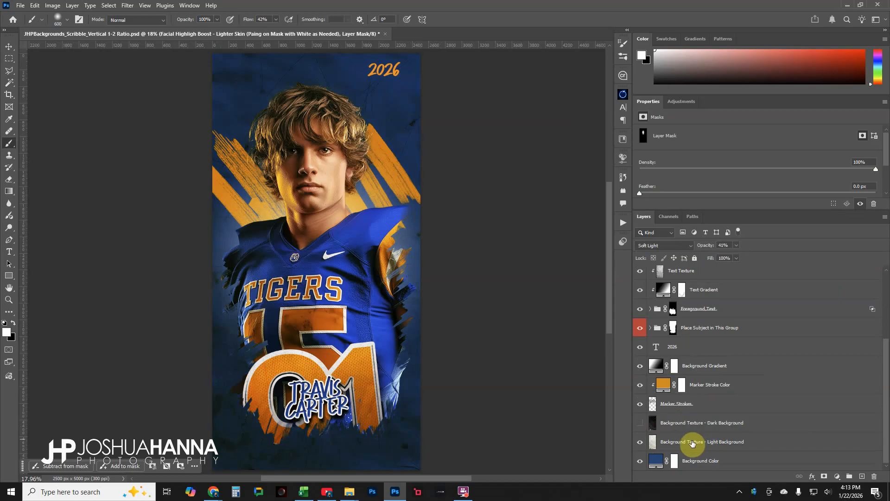
Select the Color Grading Layers group
scroll(753, 316, "up", 5)
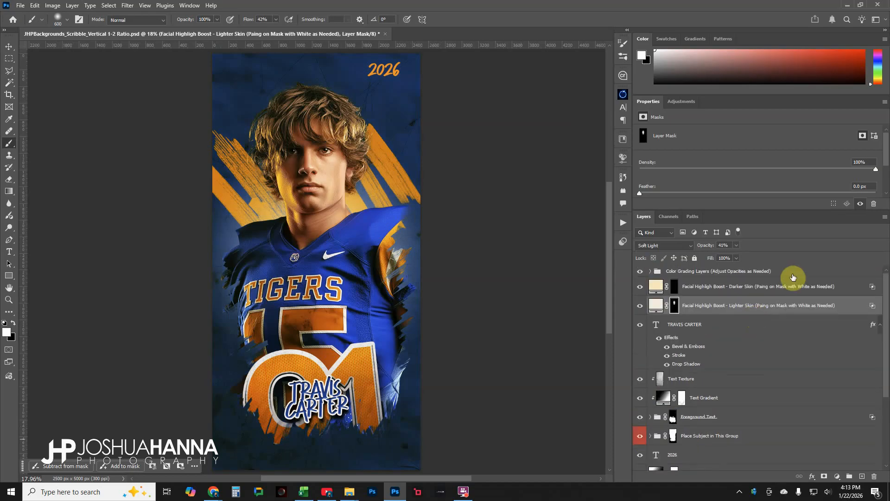
left_click(797, 273)
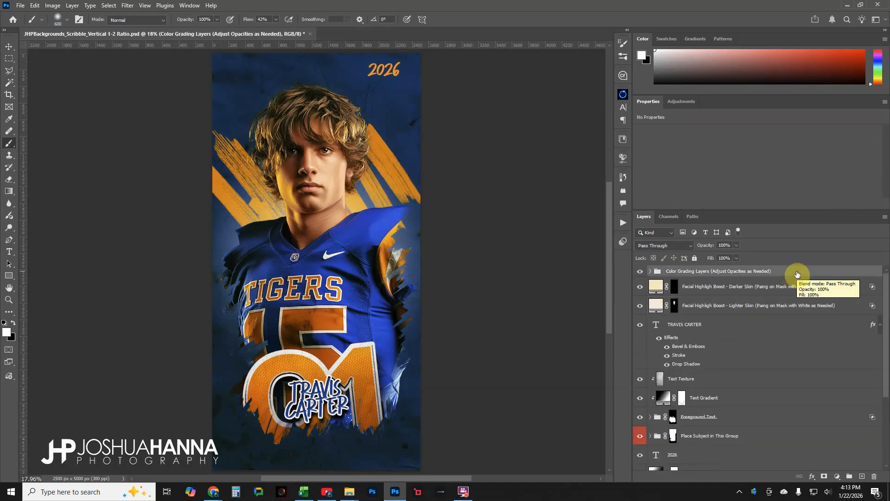